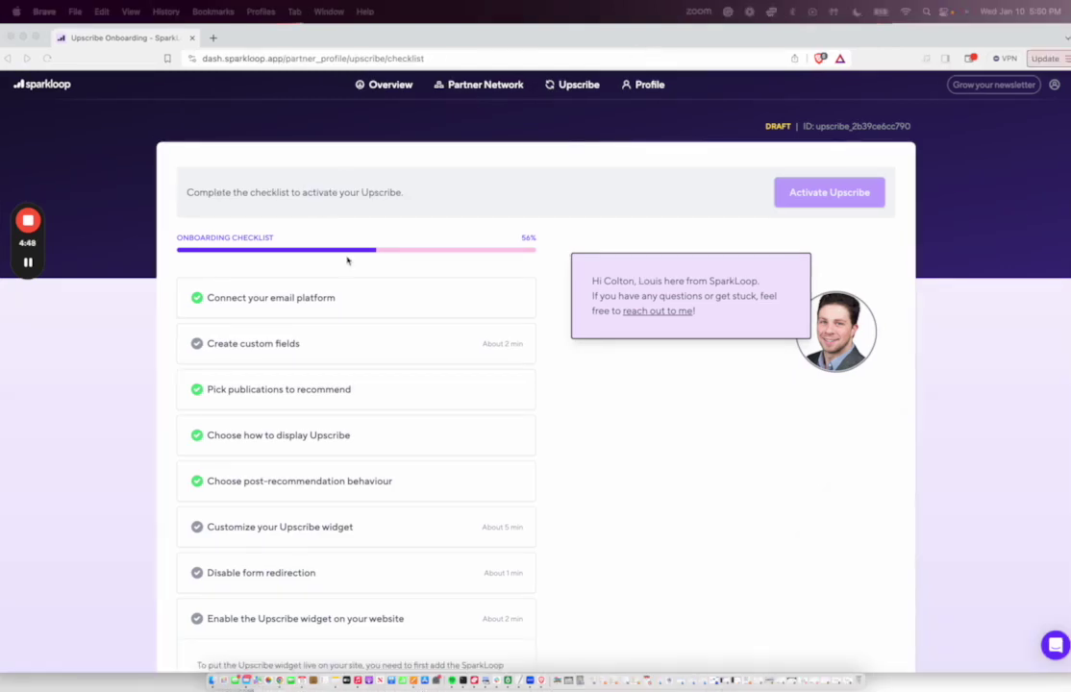
Step: Switch SparkLoop's email platform to beehiiv and open the Change Beehiiv account form
{"action": "scroll", "coordinate": [347, 260], "scroll_direction": "down", "scroll_amount": 1}
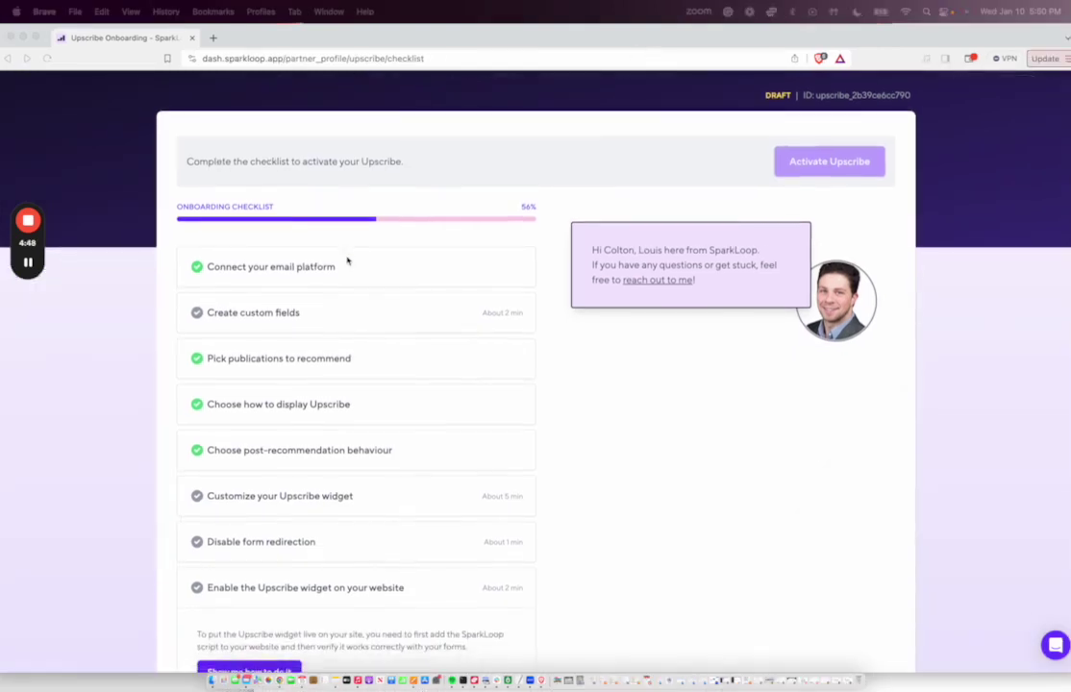
{"action": "scroll", "coordinate": [347, 259], "scroll_direction": "up", "scroll_amount": 1}
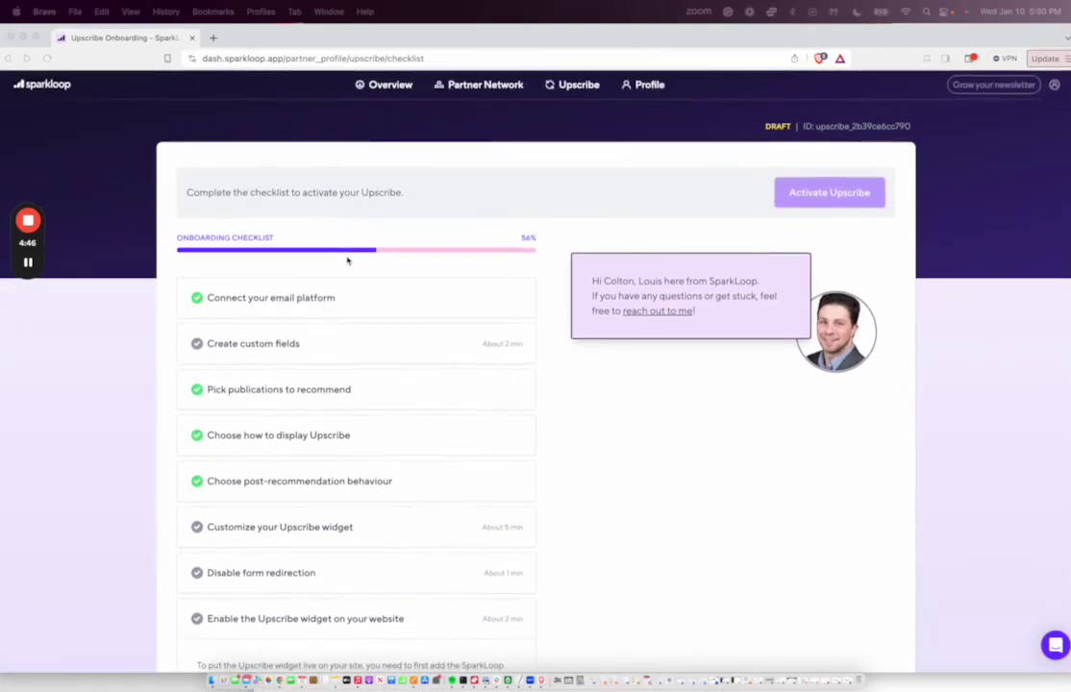
{"action": "scroll", "coordinate": [347, 260], "scroll_direction": "down", "scroll_amount": 1}
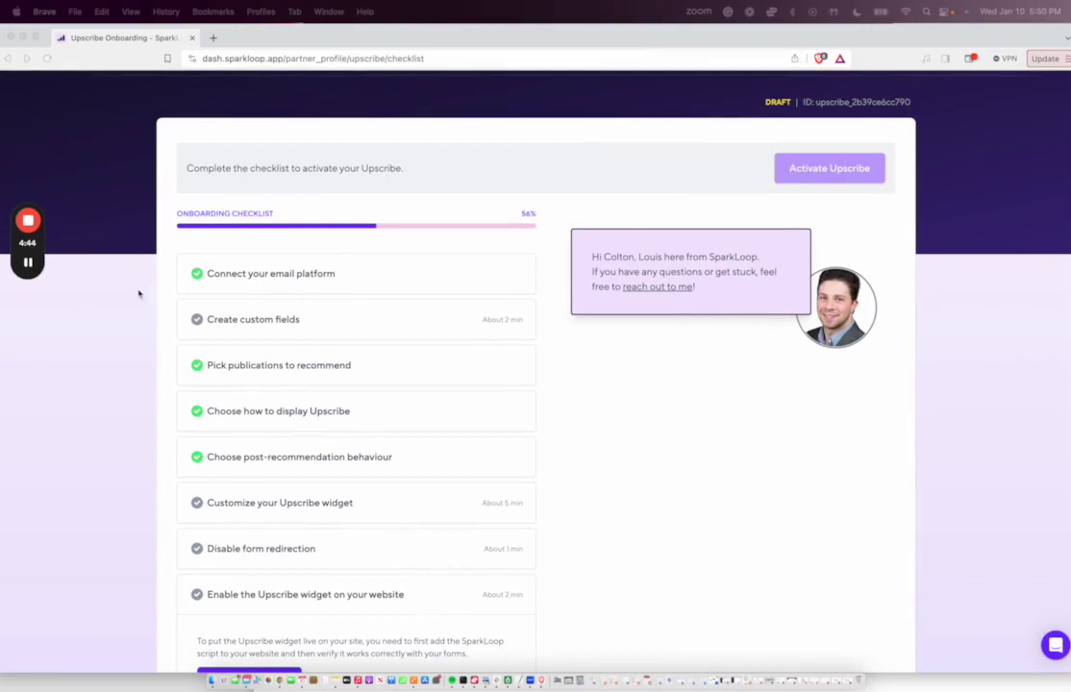
{"action": "left_click", "coordinate": [305, 280]}
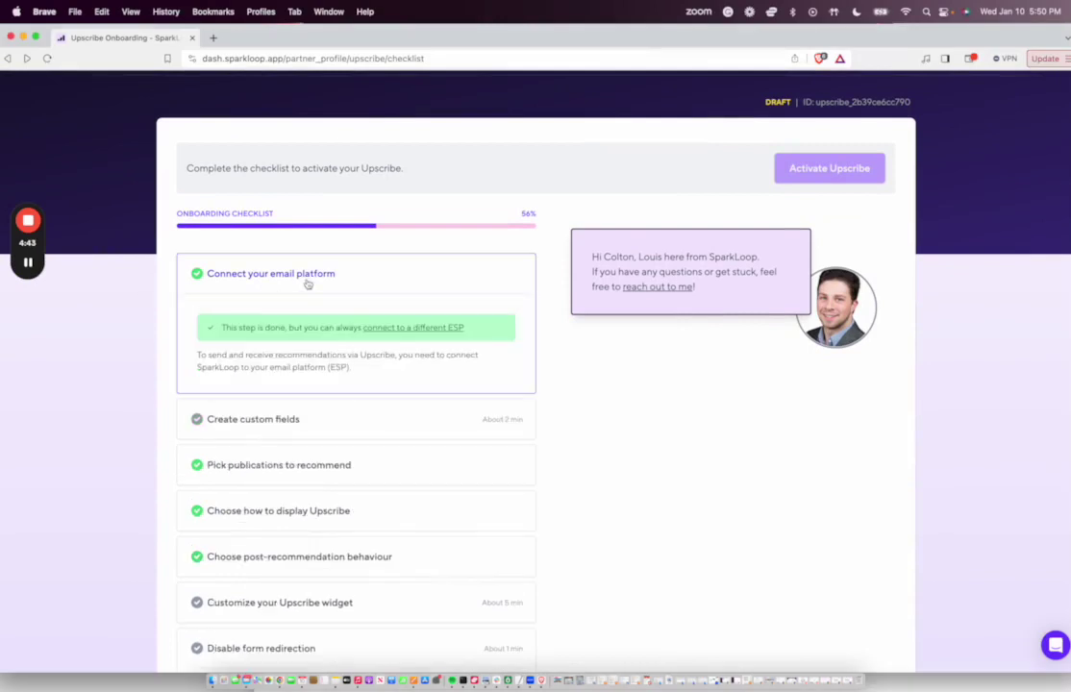
{"action": "left_click", "coordinate": [448, 329]}
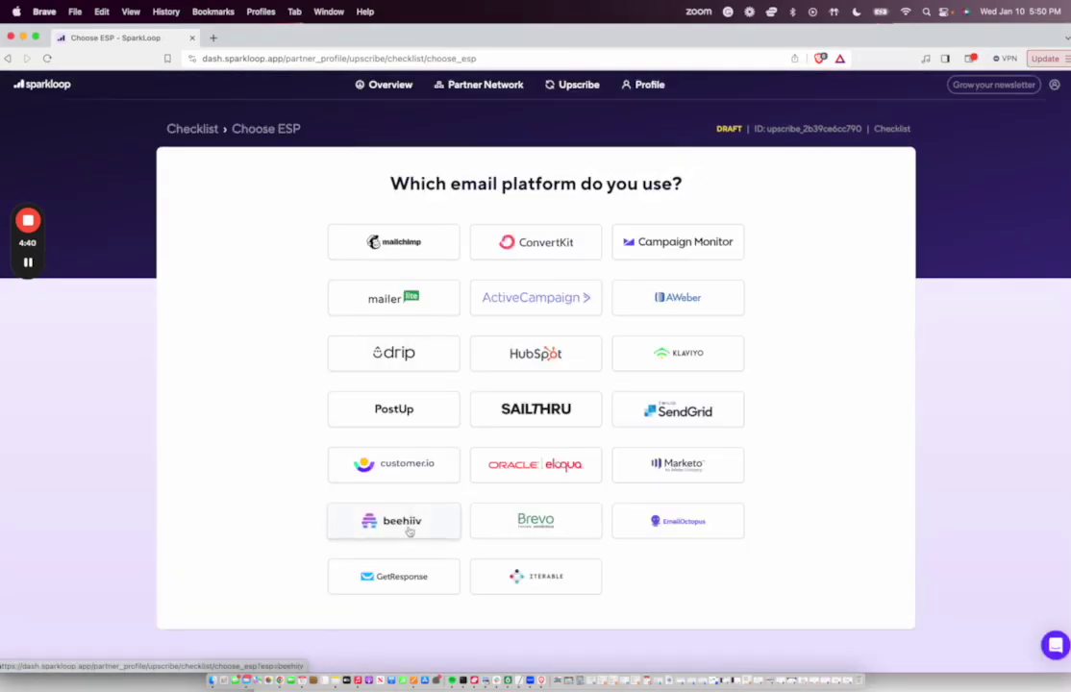
{"action": "left_click", "coordinate": [409, 530]}
{"action": "left_click", "coordinate": [415, 248]}
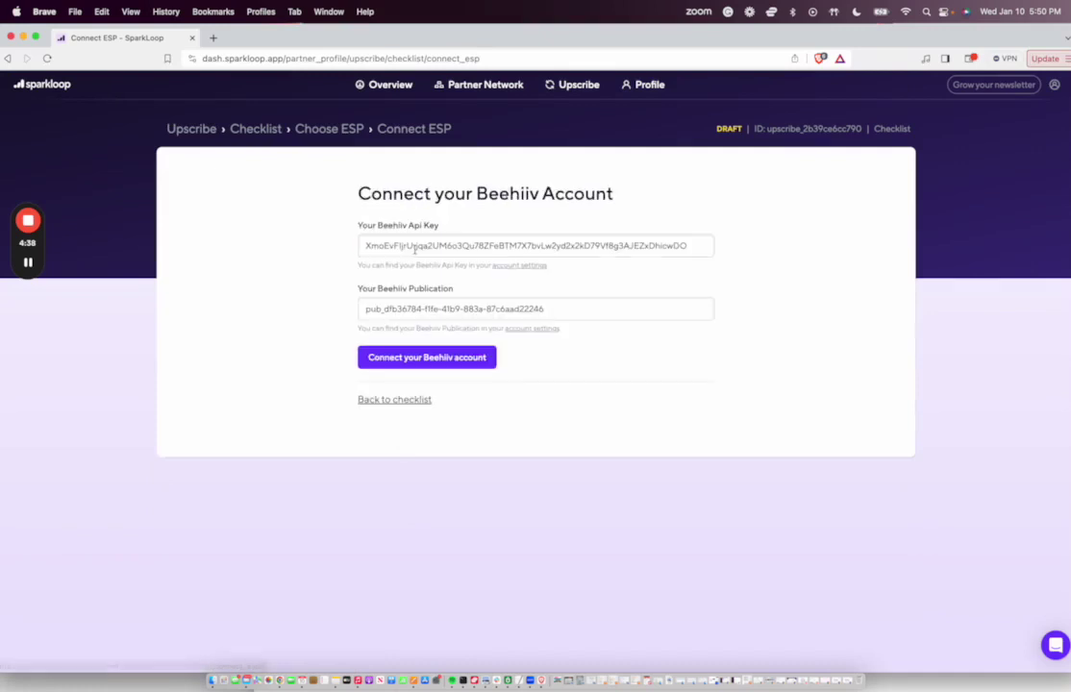
Step: Clear the old values from the Api Key and Publication fields
{"action": "left_click_drag", "start_coordinate": [701, 246], "coordinate": [365, 247]}
{"action": "key", "text": "BackSpace"}
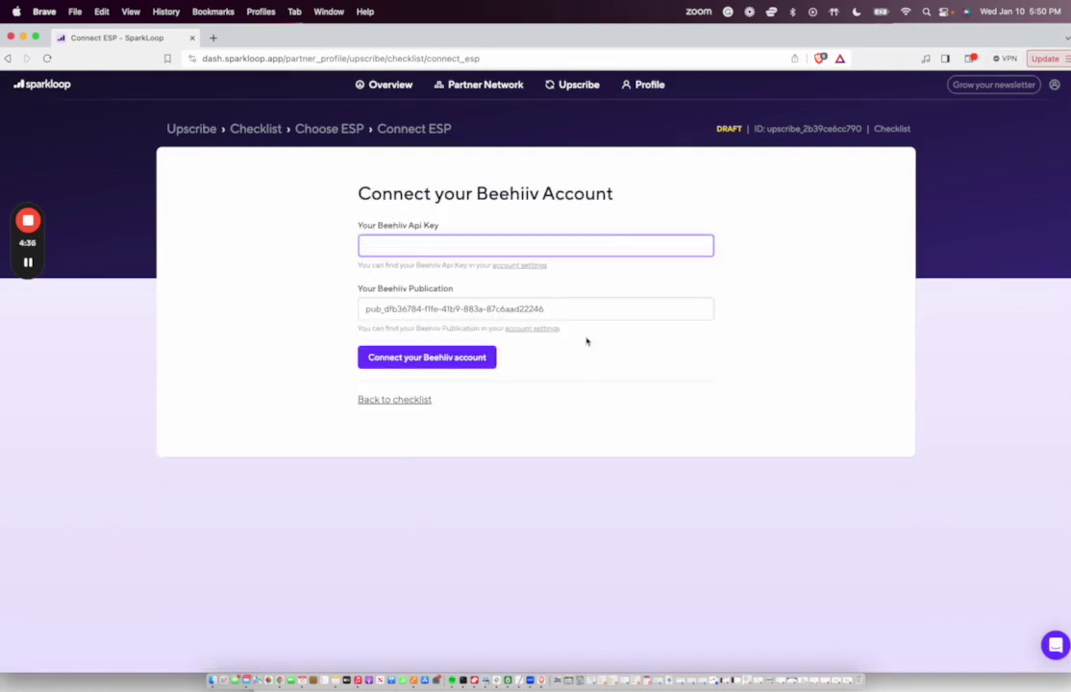
{"action": "left_click_drag", "start_coordinate": [544, 308], "coordinate": [351, 304]}
{"action": "key", "text": "BackSpace"}
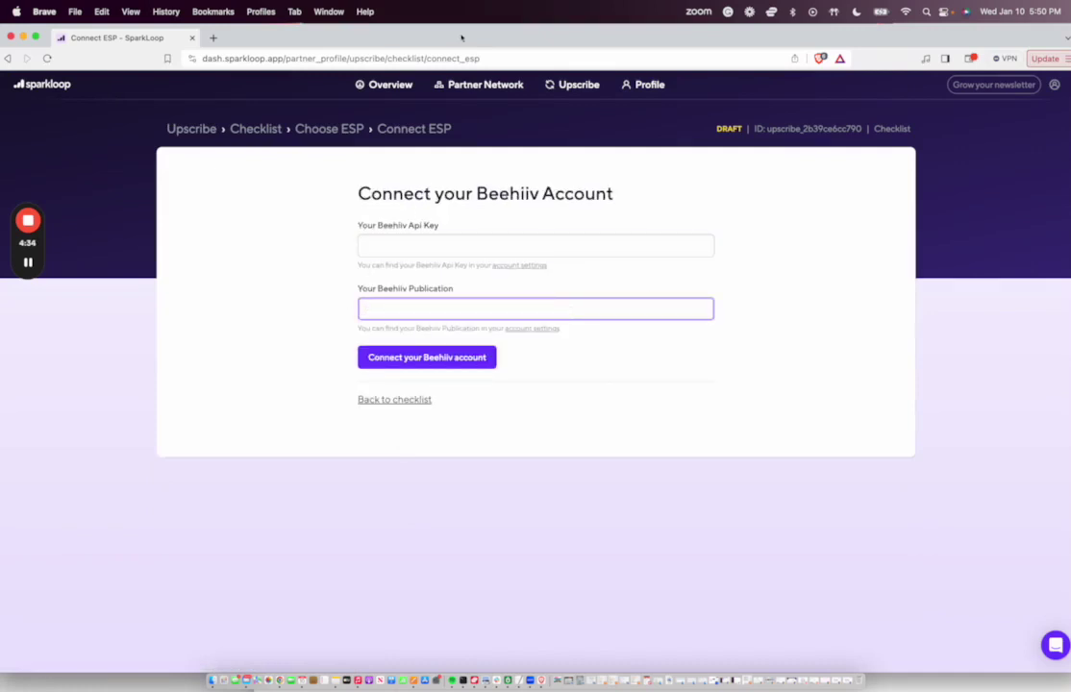
{"action": "left_click_drag", "start_coordinate": [403, 35], "coordinate": [459, 56]}
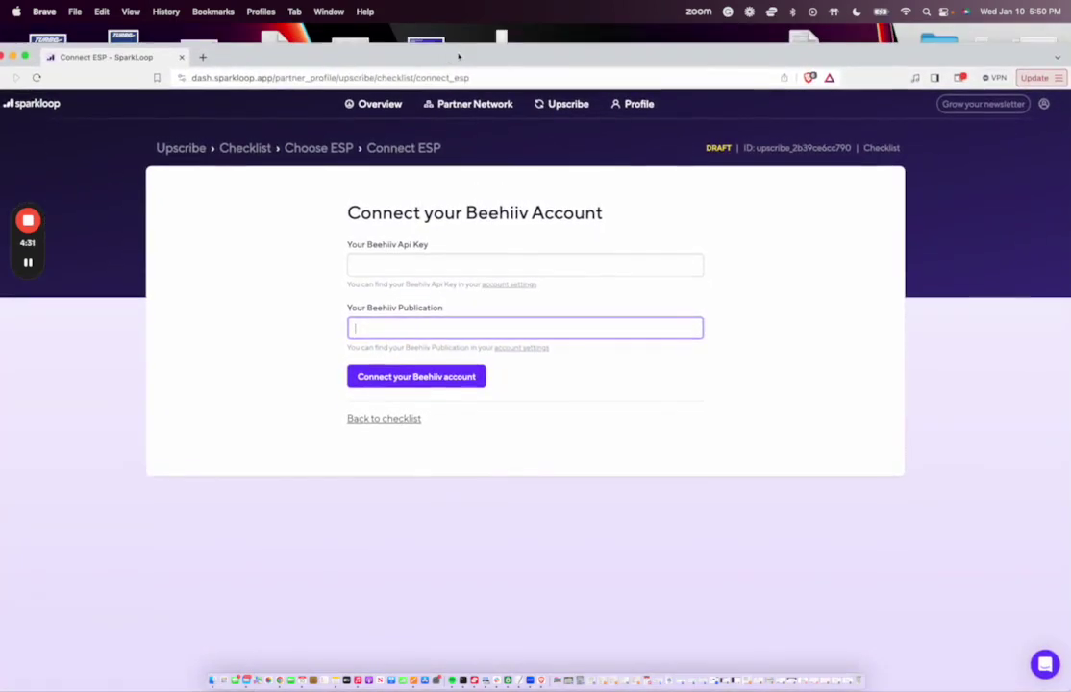
{"action": "left_click_drag", "start_coordinate": [852, 65], "coordinate": [853, 159]}
Step: Copy the Publication ID from Beehiiv's API integration settings
{"action": "left_click_drag", "start_coordinate": [942, 53], "coordinate": [707, 26]}
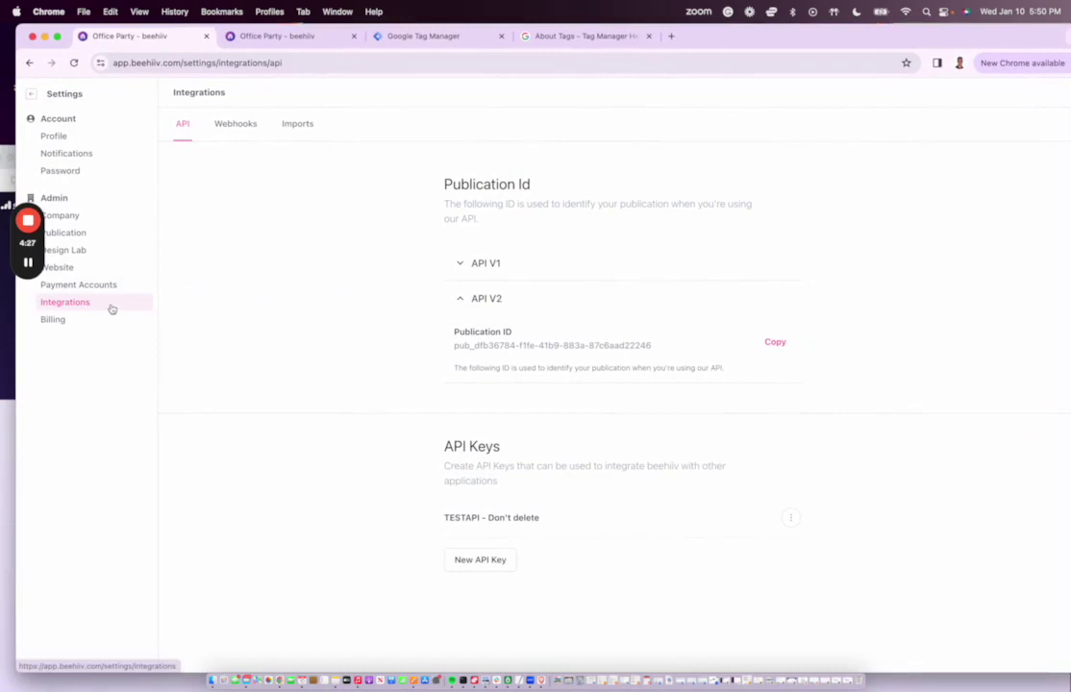
{"action": "left_click", "coordinate": [774, 343]}
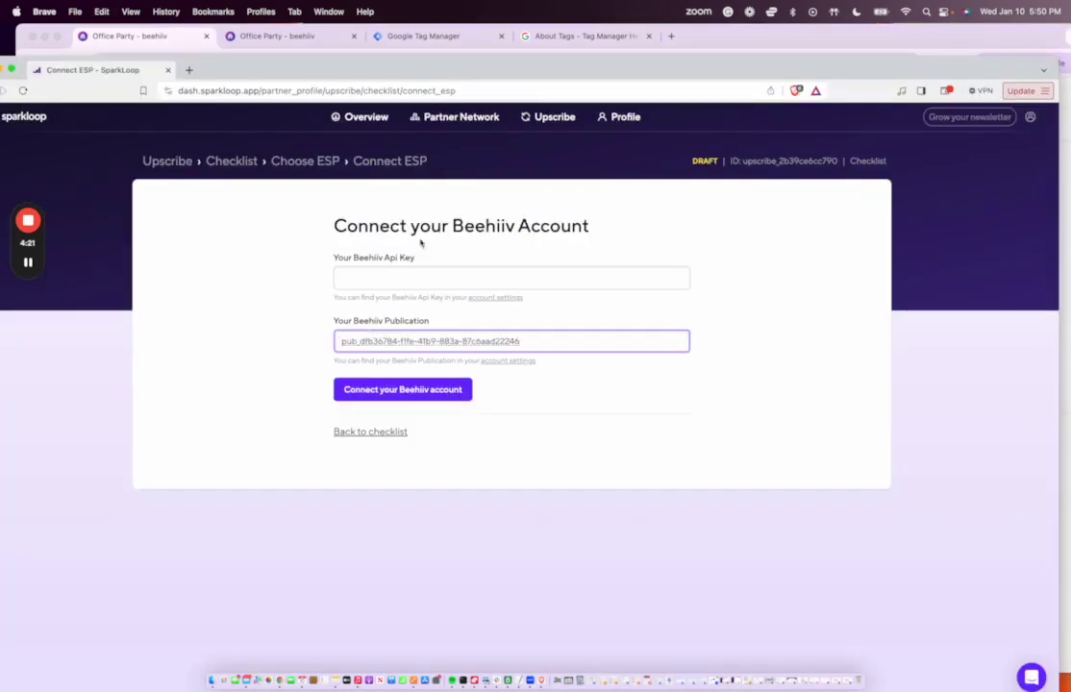
{"action": "left_click_drag", "start_coordinate": [705, 42], "coordinate": [689, 41]}
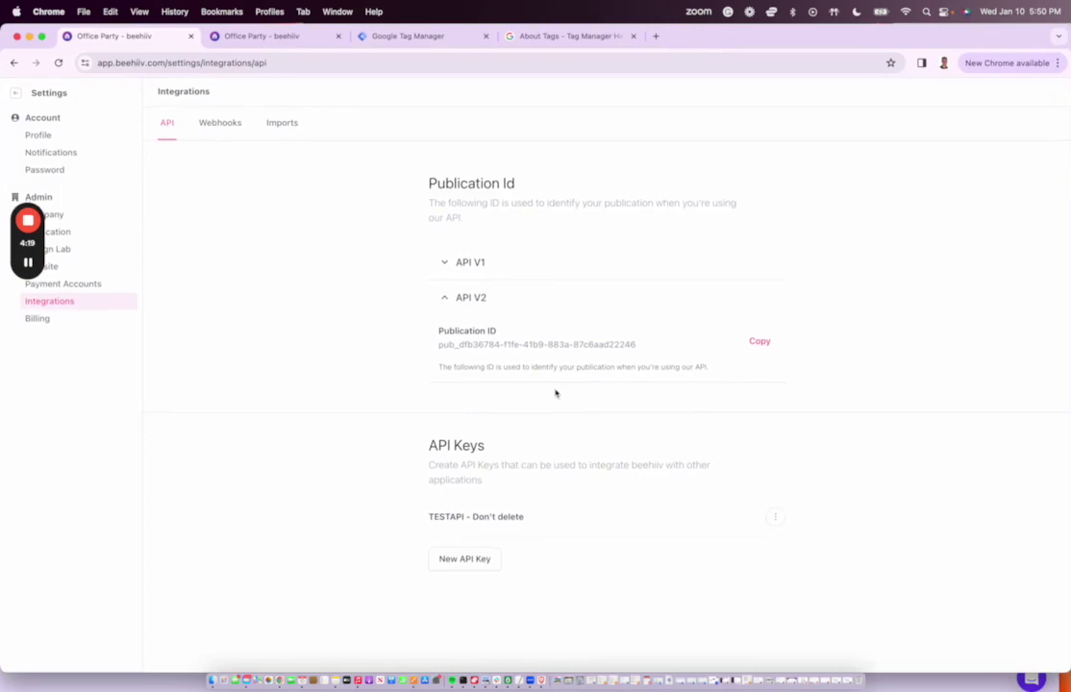
Step: Create a new Beehiiv API key named SparkLoop and copy it
{"action": "left_click", "coordinate": [469, 562]}
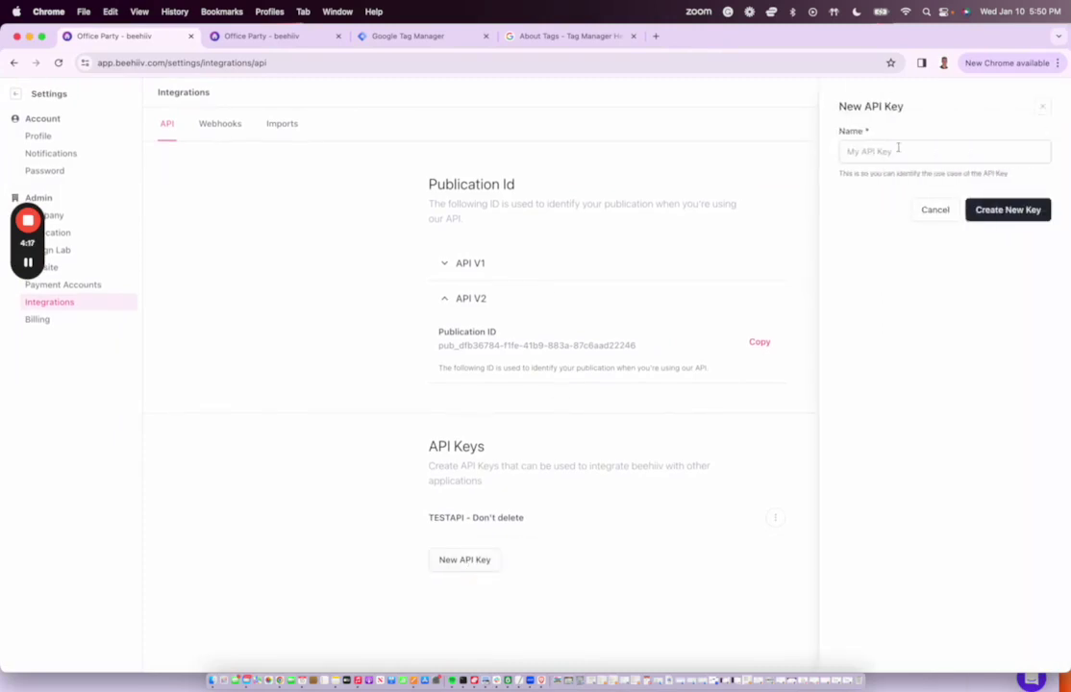
{"action": "left_click", "coordinate": [898, 150]}
{"action": "type", "text": "Spi"}
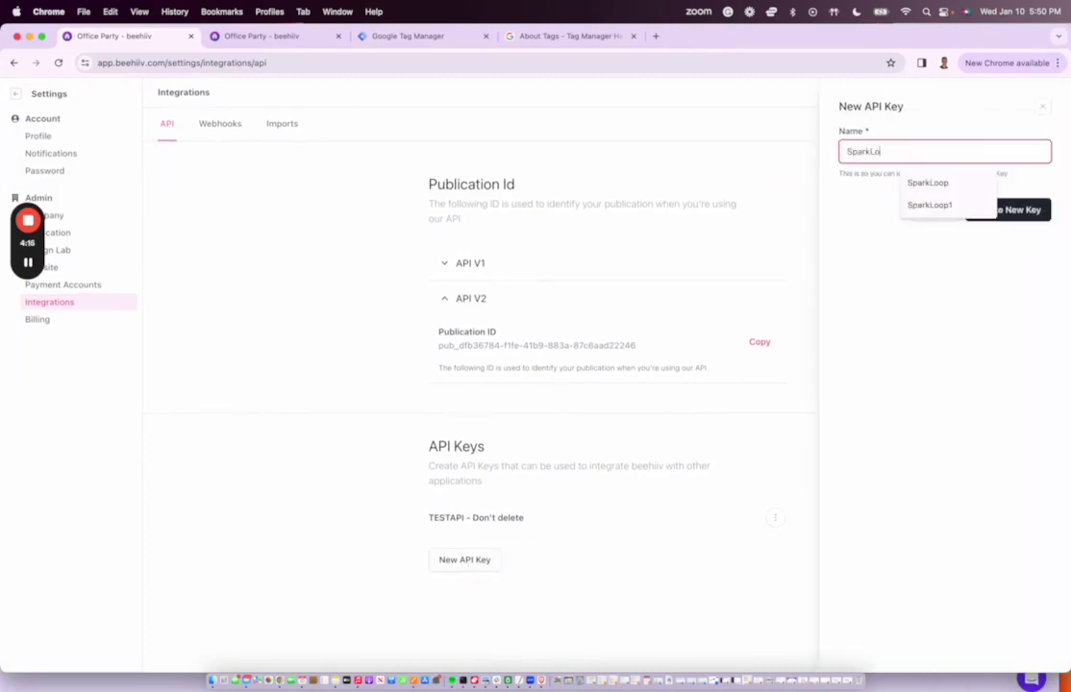
{"action": "type", "text": "rkLoop"}
{"action": "left_click", "coordinate": [1019, 212]}
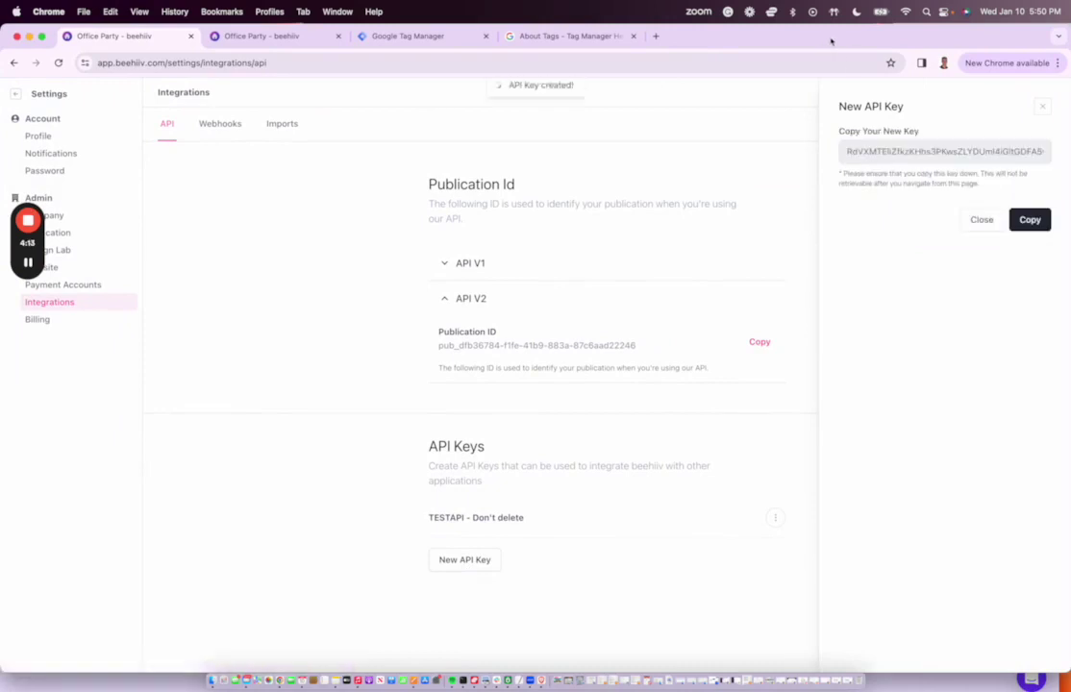
{"action": "left_click_drag", "start_coordinate": [832, 40], "coordinate": [806, 40]}
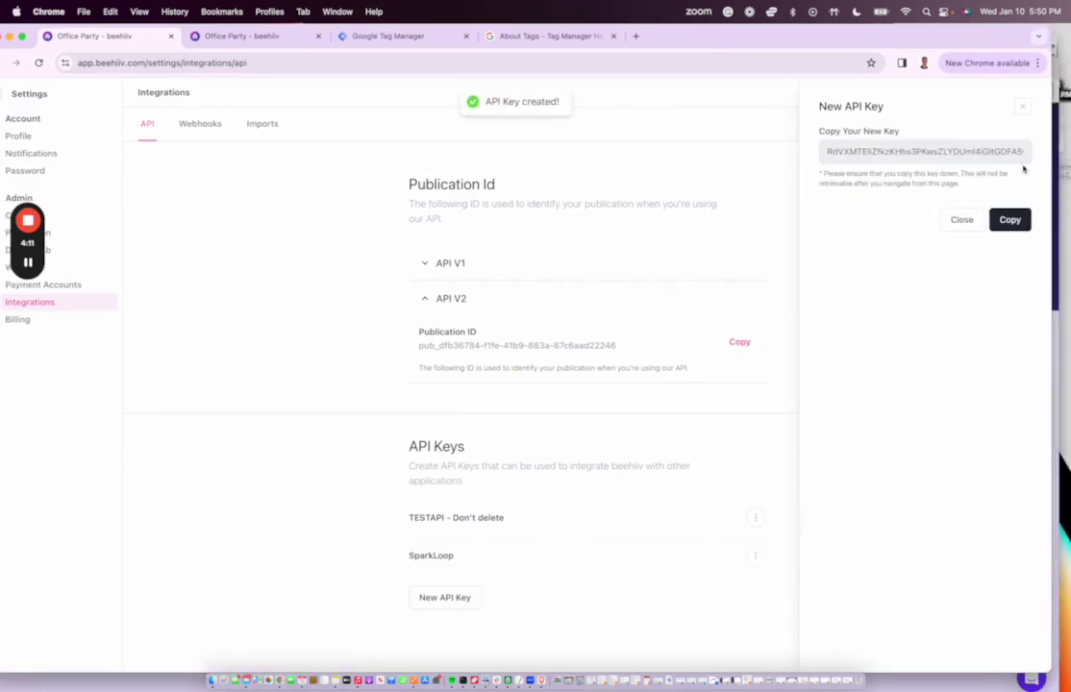
{"action": "left_click", "coordinate": [1007, 221]}
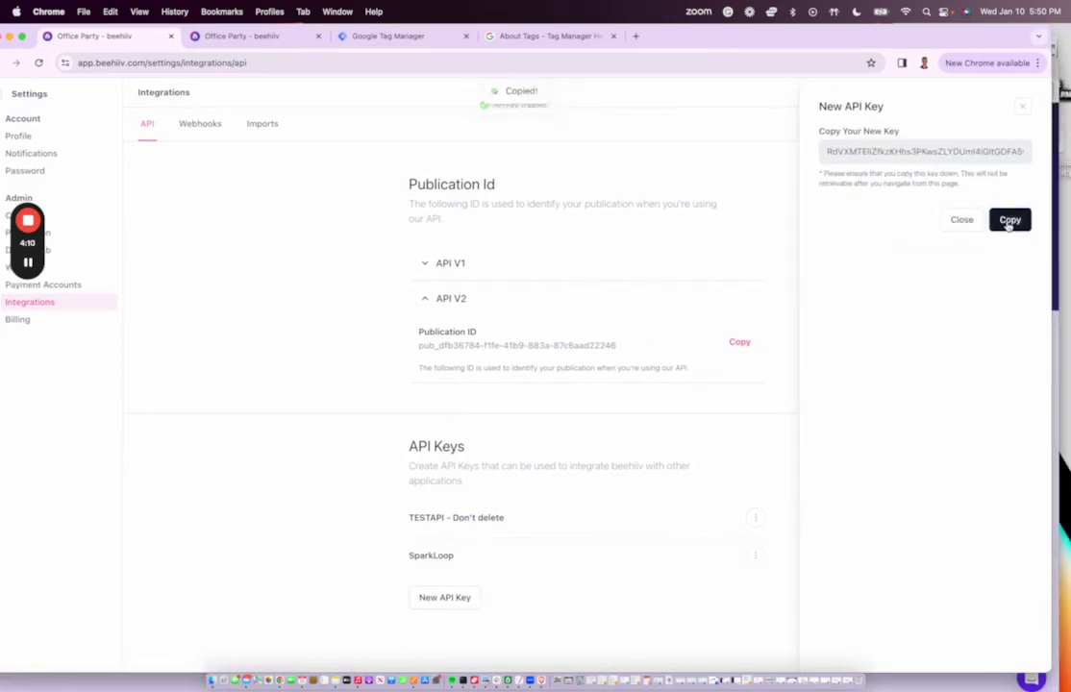
{"action": "left_click", "coordinate": [1023, 106]}
{"action": "left_click_drag", "start_coordinate": [734, 38], "coordinate": [768, 37]}
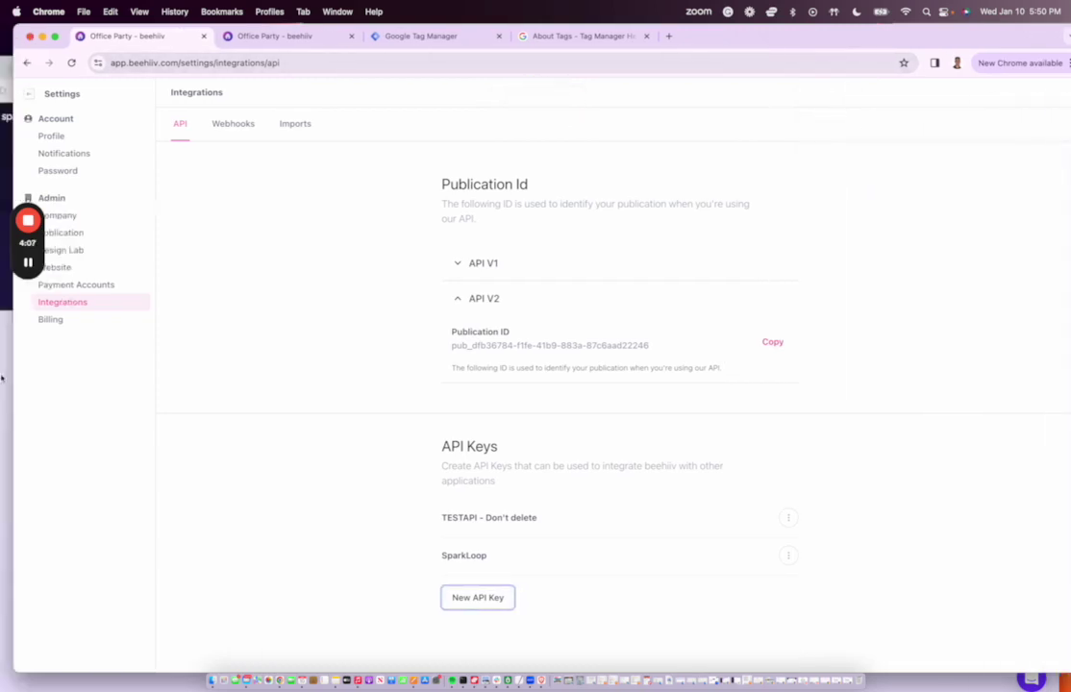
Step: Paste the new API key into SparkLoop's Api Key field and connect the Beehiiv account
{"action": "key", "text": "super+Tab"}
{"action": "left_click", "coordinate": [419, 246]}
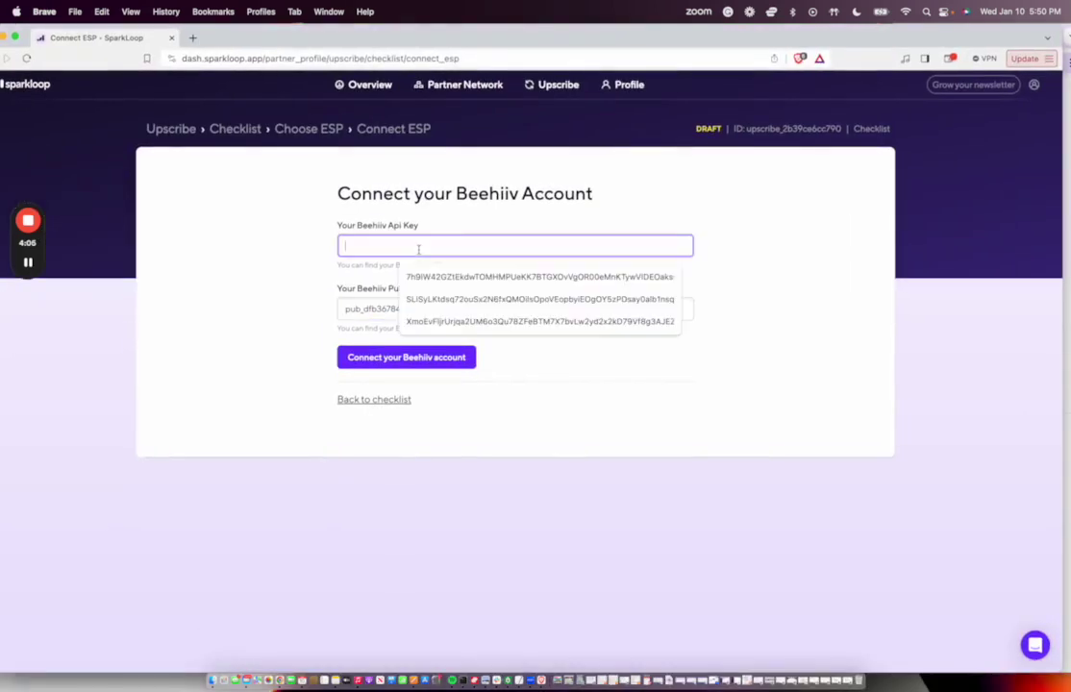
{"action": "key", "text": "super+v"}
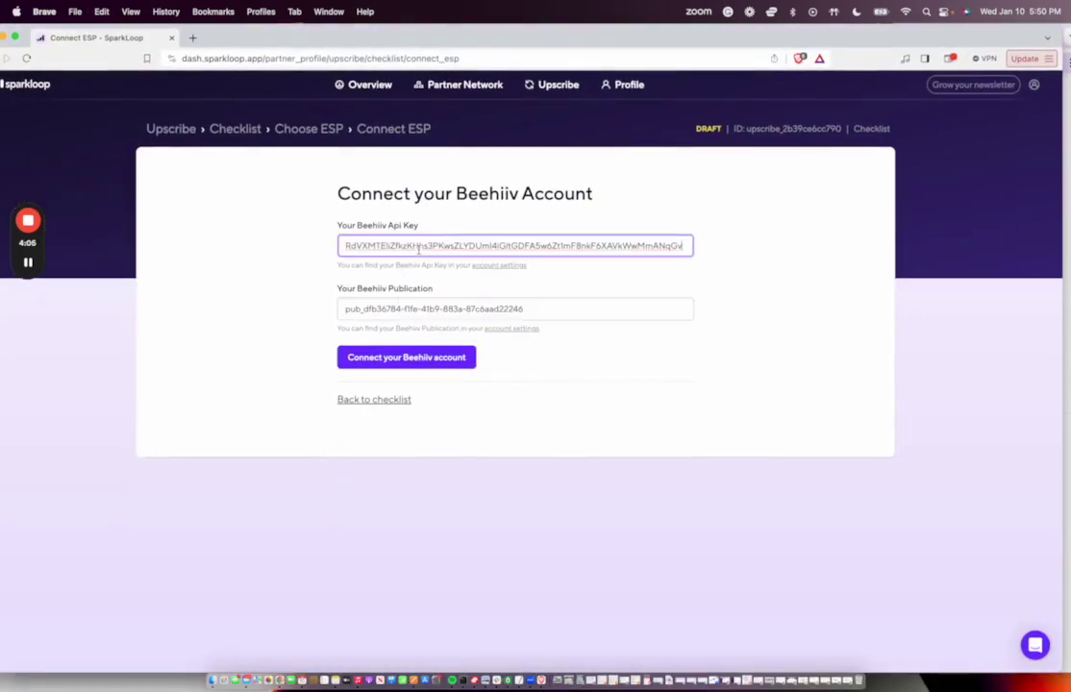
{"action": "left_click", "coordinate": [413, 358]}
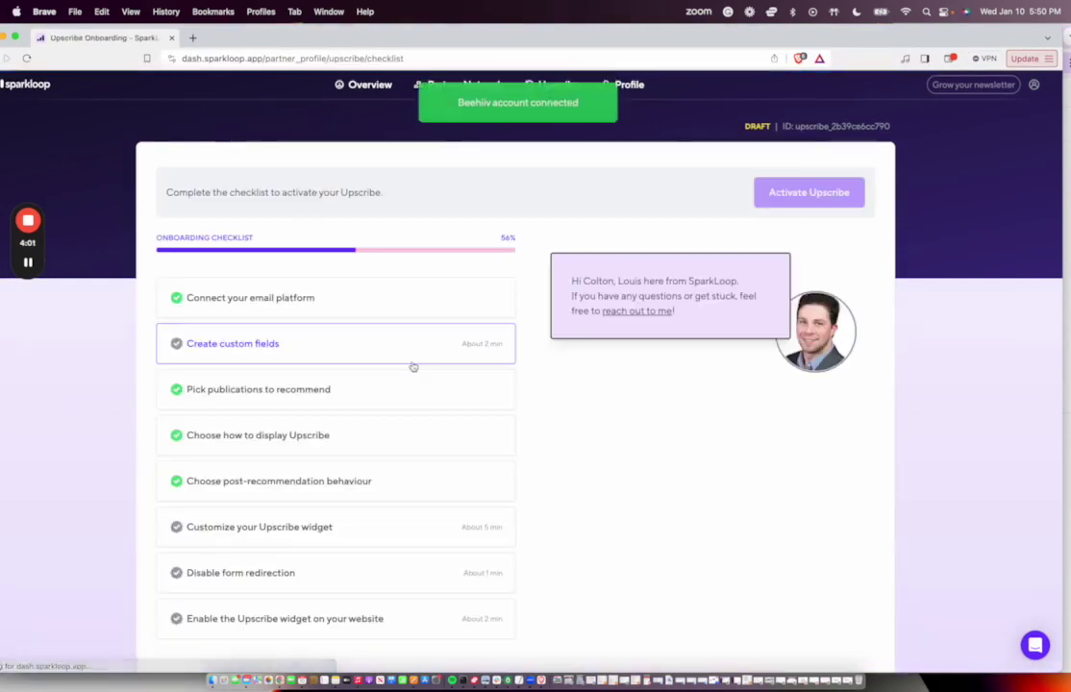
{"action": "scroll", "coordinate": [413, 367], "scroll_direction": "down", "scroll_amount": 2}
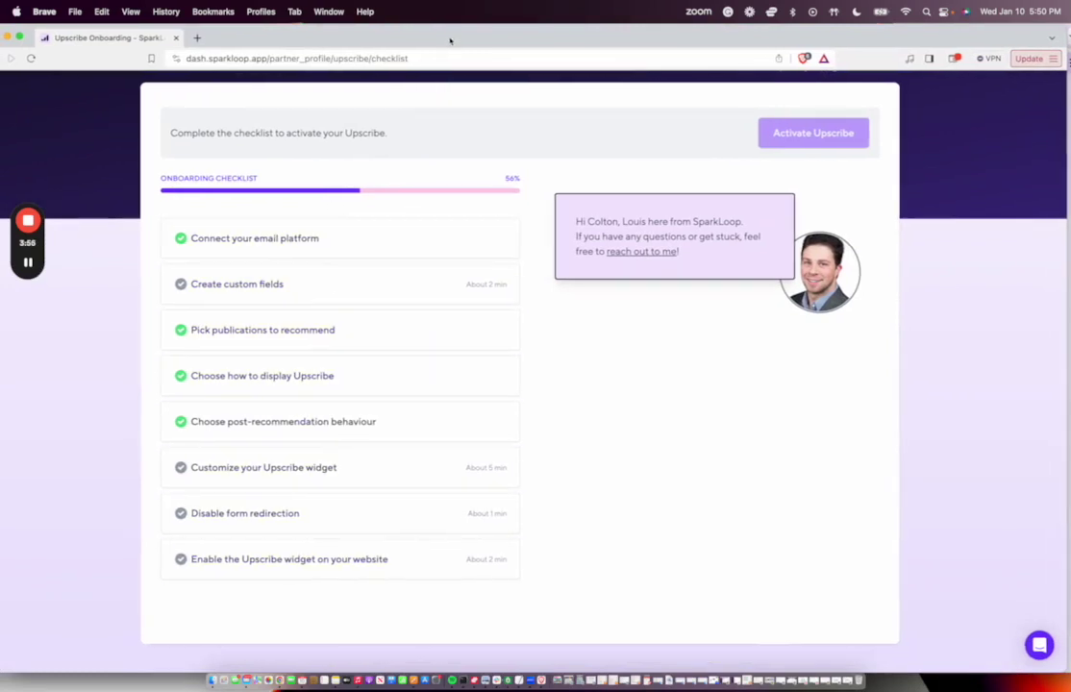
{"action": "scroll", "coordinate": [330, 421], "scroll_direction": "down", "scroll_amount": 1}
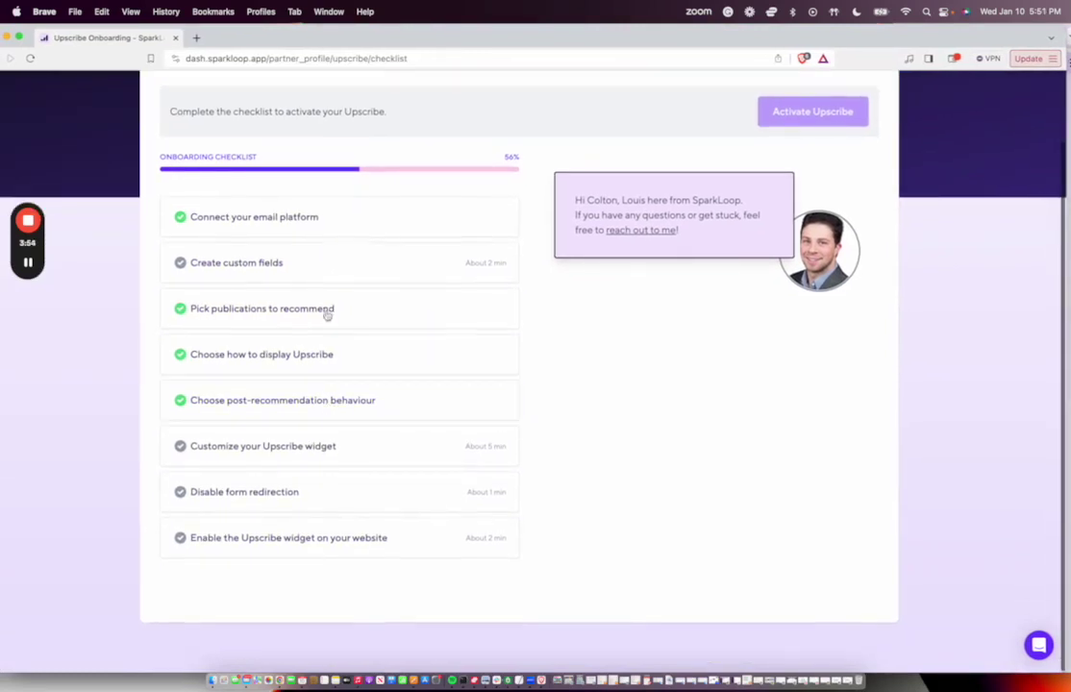
Step: Copy the SparkLoop script tag from the Enable Upscribe widget step, then bring up Google Tag Manager's Tags page
{"action": "left_click", "coordinate": [301, 544]}
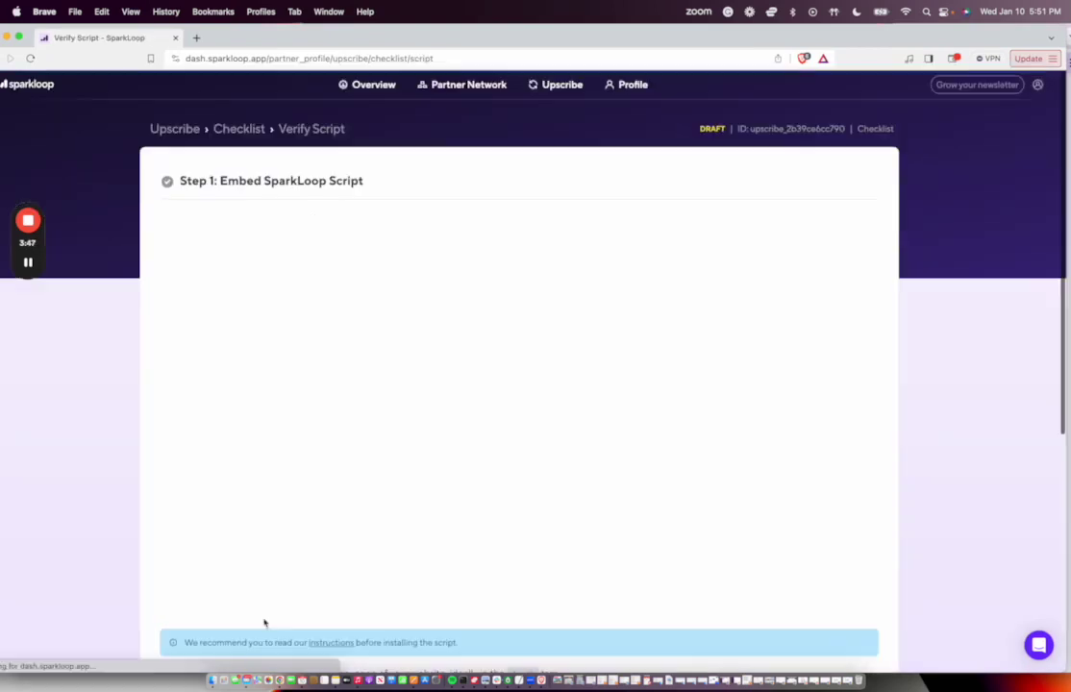
{"action": "scroll", "coordinate": [417, 269], "scroll_direction": "down", "scroll_amount": 3}
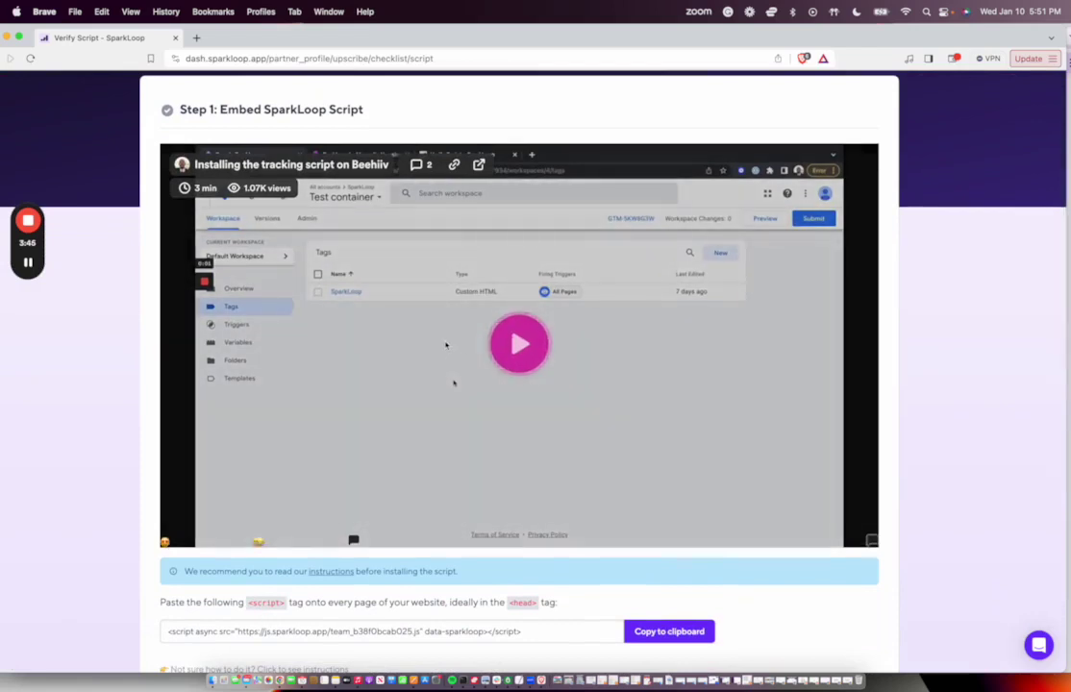
{"action": "scroll", "coordinate": [442, 336], "scroll_direction": "down", "scroll_amount": 2}
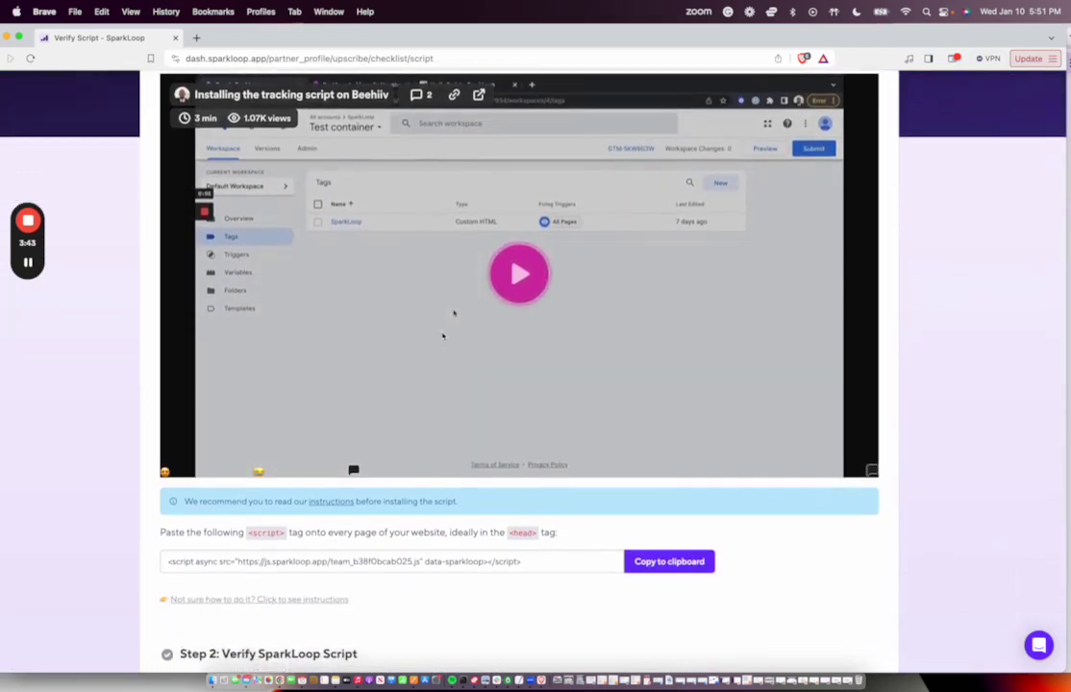
{"action": "scroll", "coordinate": [442, 335], "scroll_direction": "up", "scroll_amount": 1}
{"action": "scroll", "coordinate": [442, 336], "scroll_direction": "up", "scroll_amount": 1}
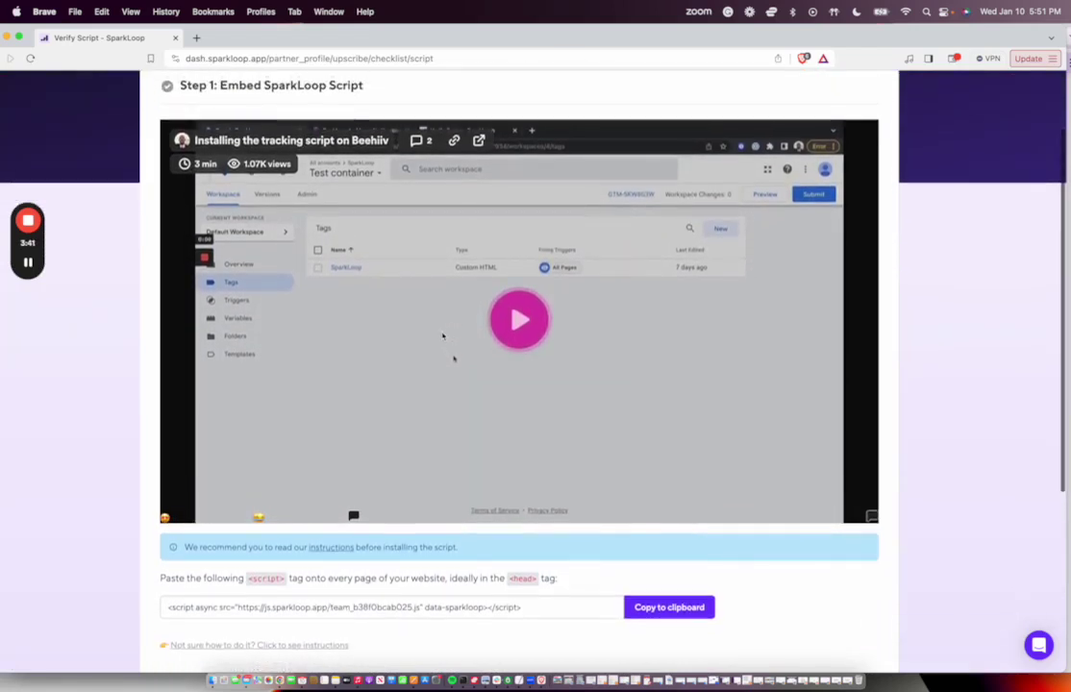
{"action": "scroll", "coordinate": [442, 335], "scroll_direction": "down", "scroll_amount": 4}
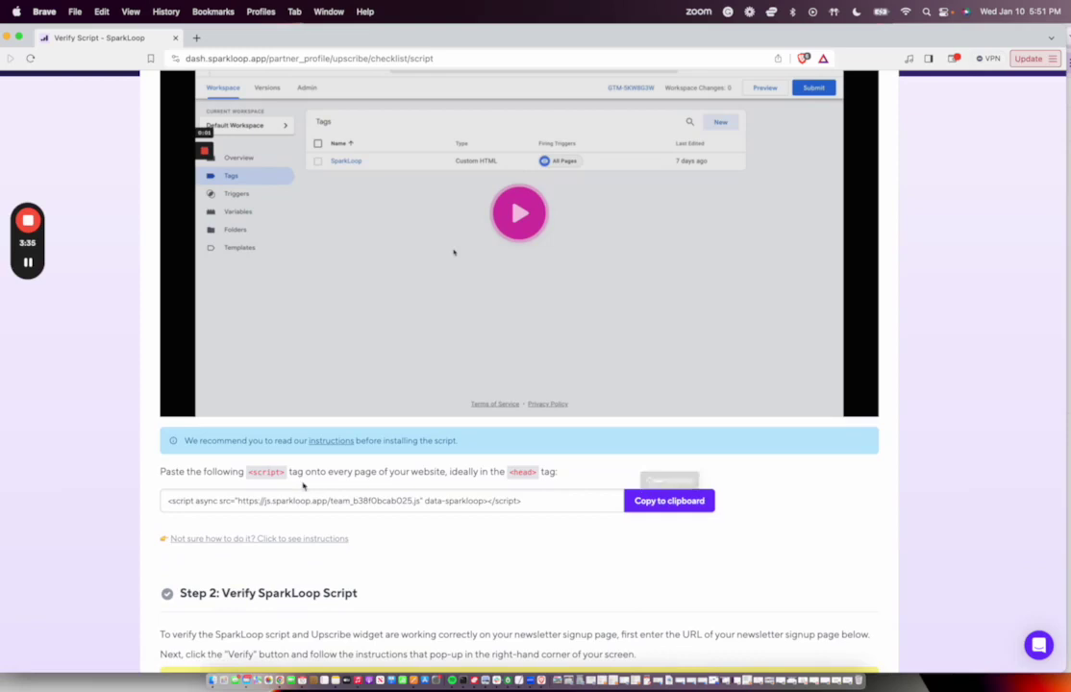
{"action": "left_click", "coordinate": [690, 501]}
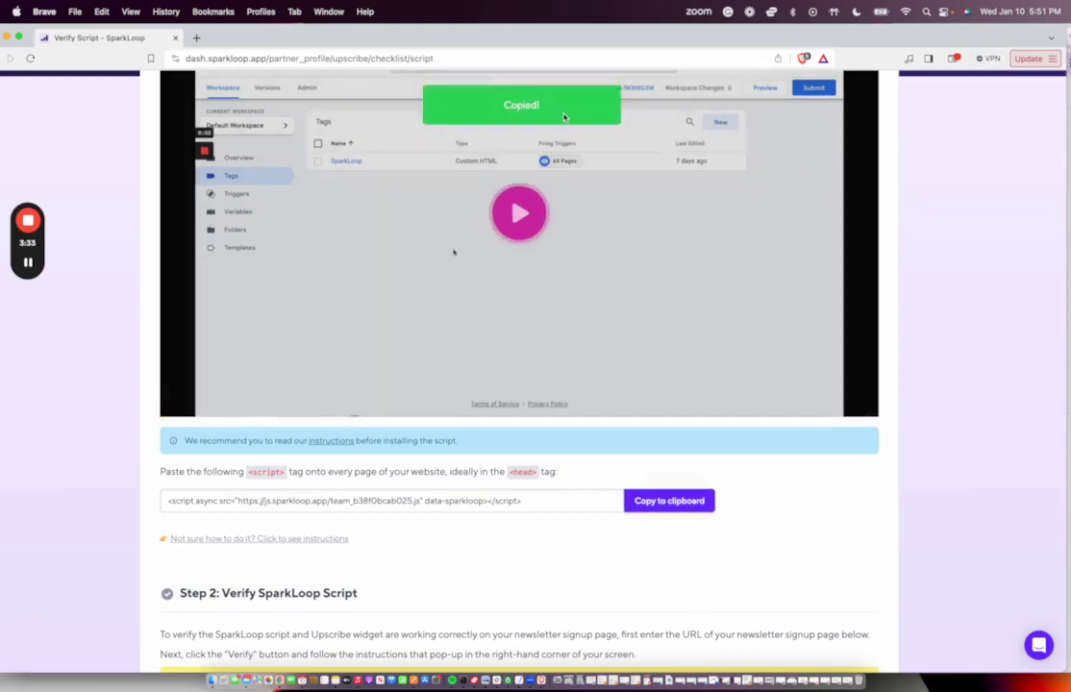
{"action": "key", "text": "super+Tab"}
{"action": "left_click", "coordinate": [458, 36]}
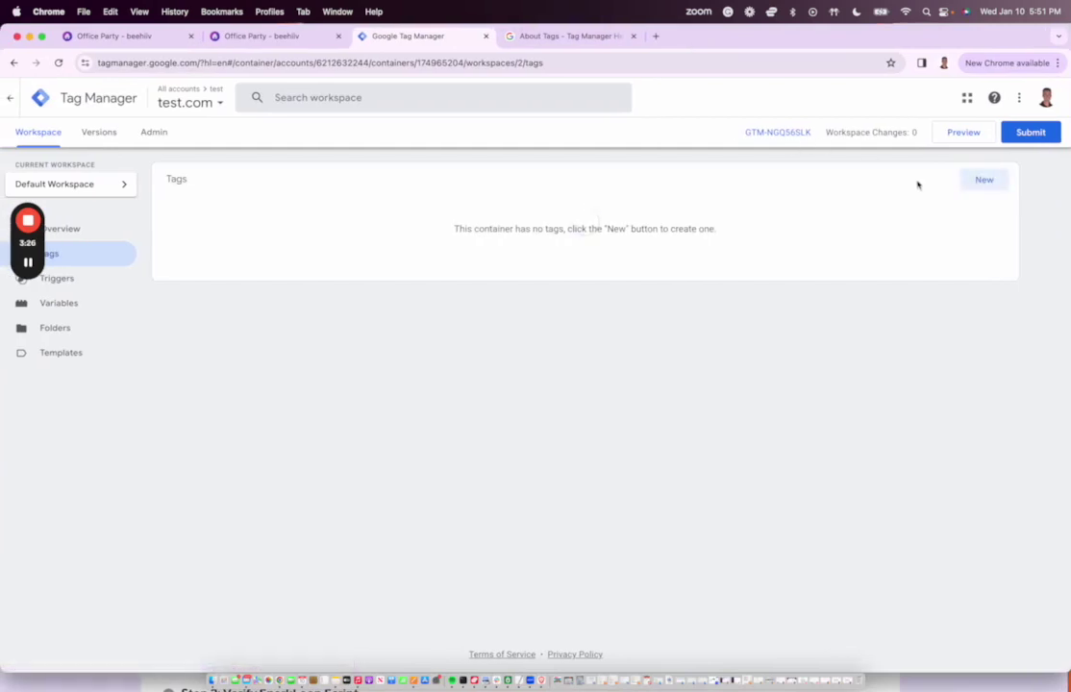
Step: Create a new Custom HTML tag containing the pasted SparkLoop script
{"action": "left_click", "coordinate": [983, 181]}
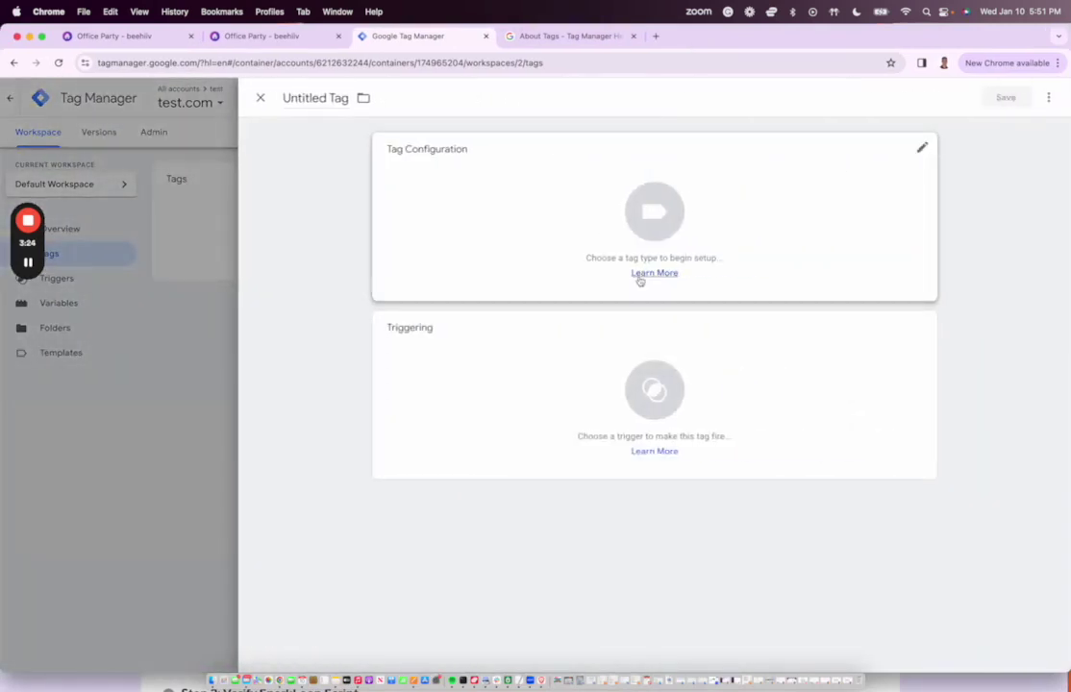
{"action": "left_click", "coordinate": [920, 150]}
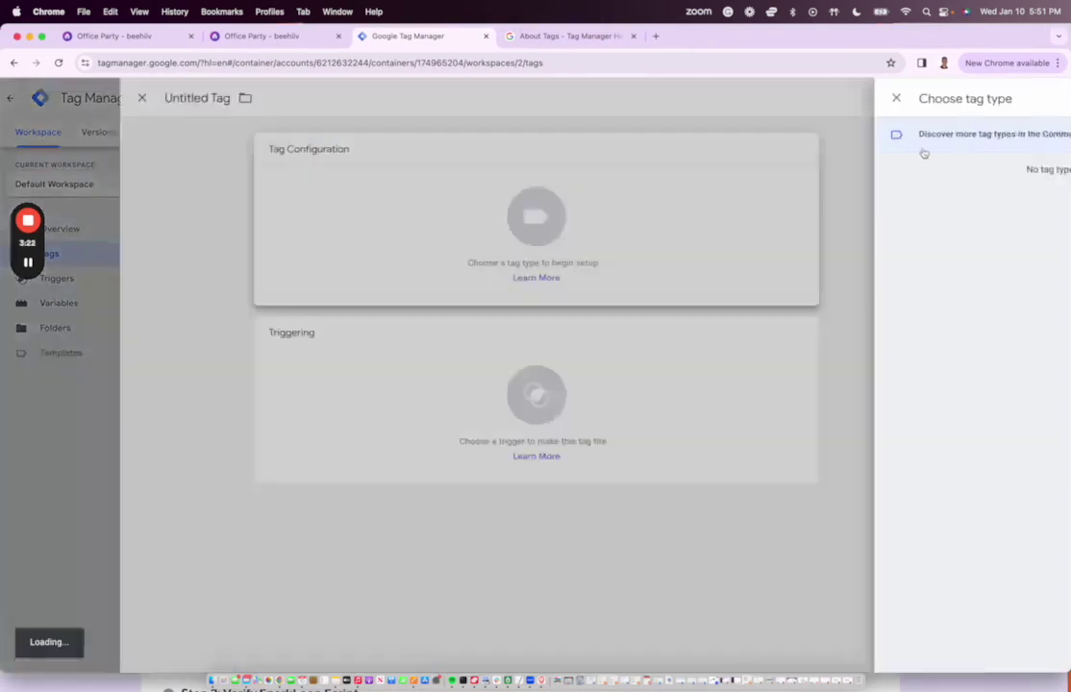
{"action": "scroll", "coordinate": [755, 400], "scroll_direction": "down", "scroll_amount": 2}
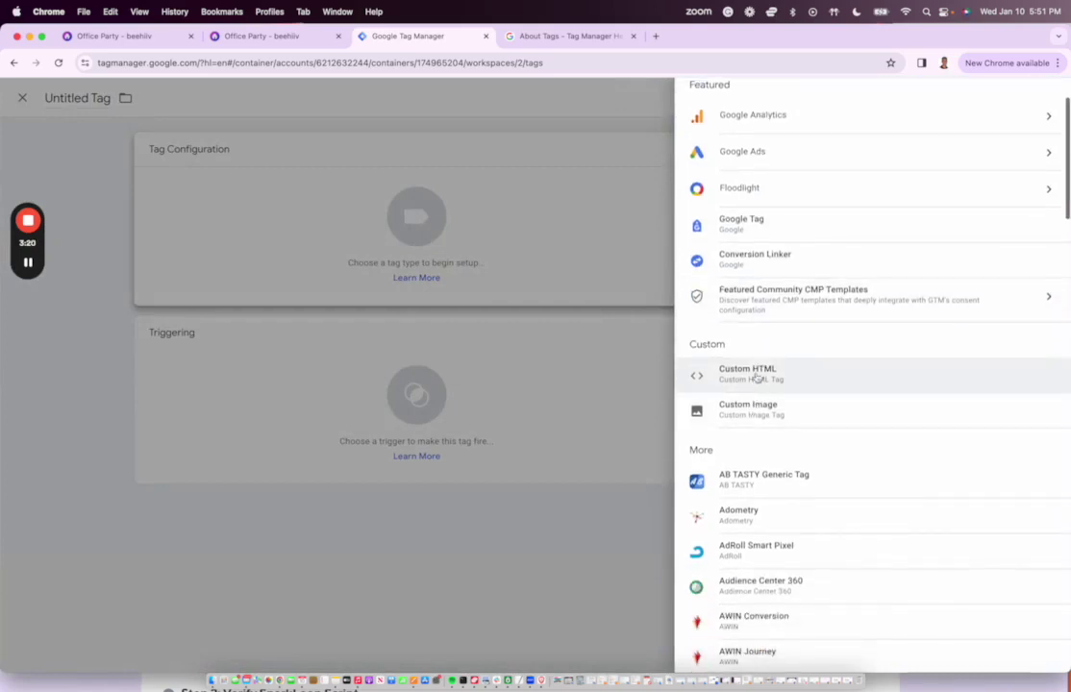
{"action": "left_click", "coordinate": [755, 375]}
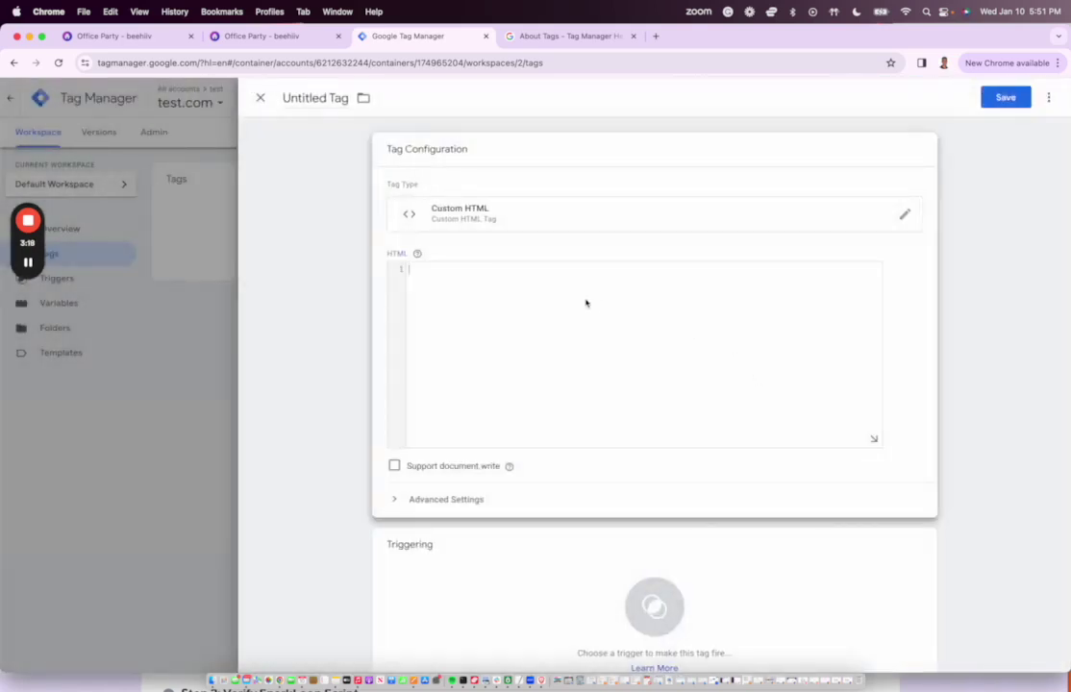
{"action": "key", "text": "cmd+v"}
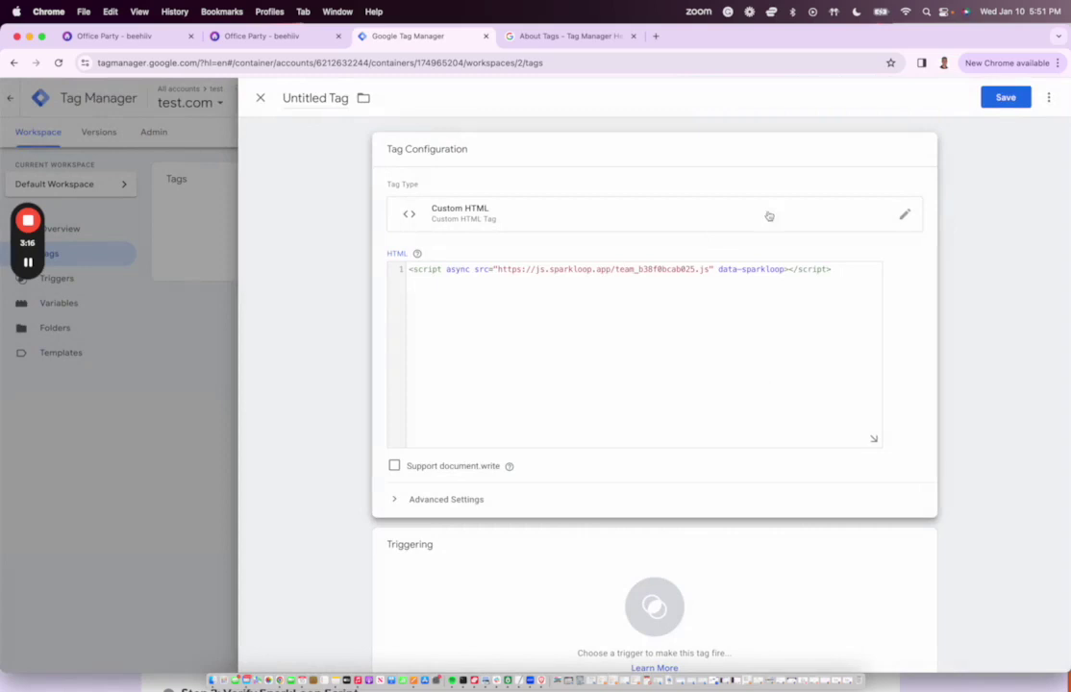
Step: Attach the All Pages and both Initialization triggers, then save the tag as SparkLoop
{"action": "left_click", "coordinate": [1006, 98]}
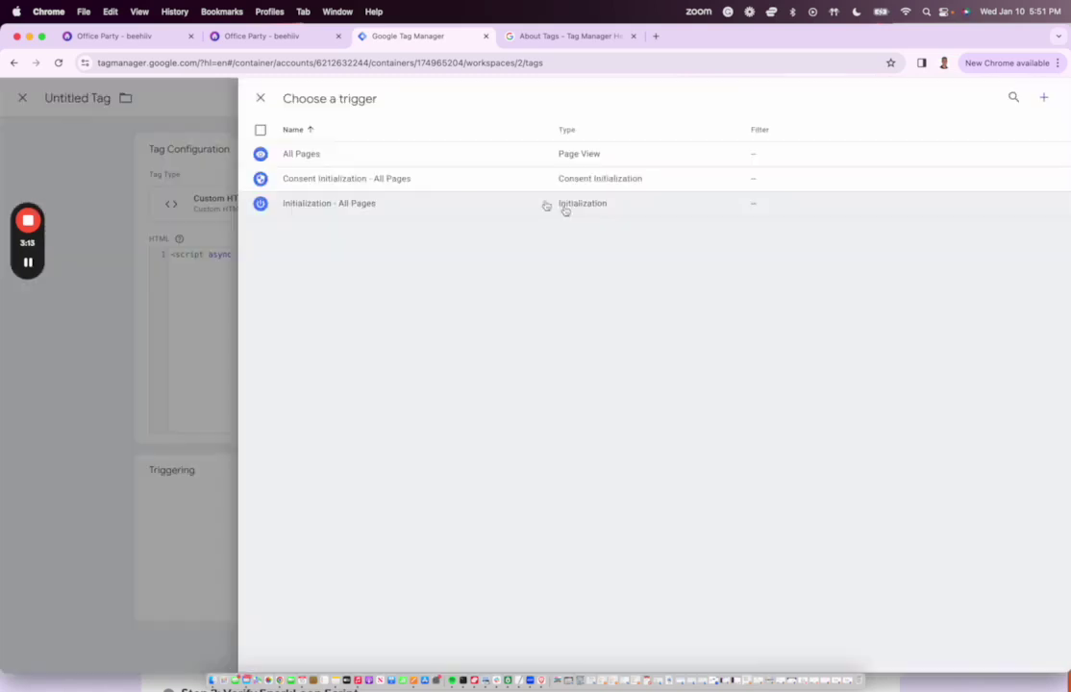
{"action": "left_click", "coordinate": [262, 131]}
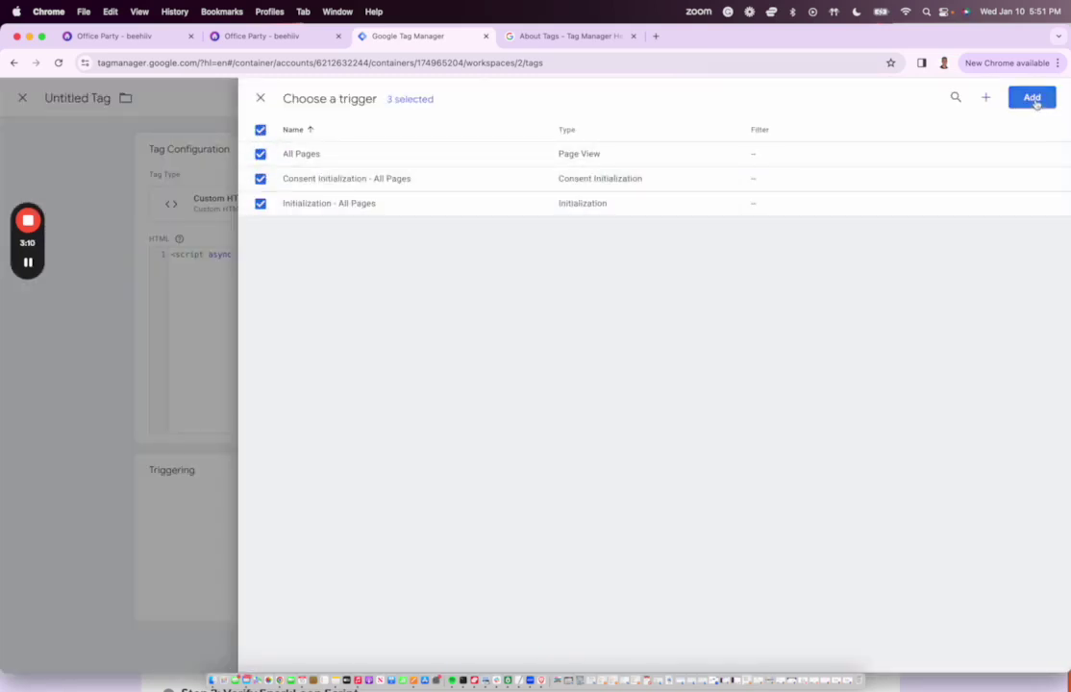
{"action": "left_click", "coordinate": [1033, 100]}
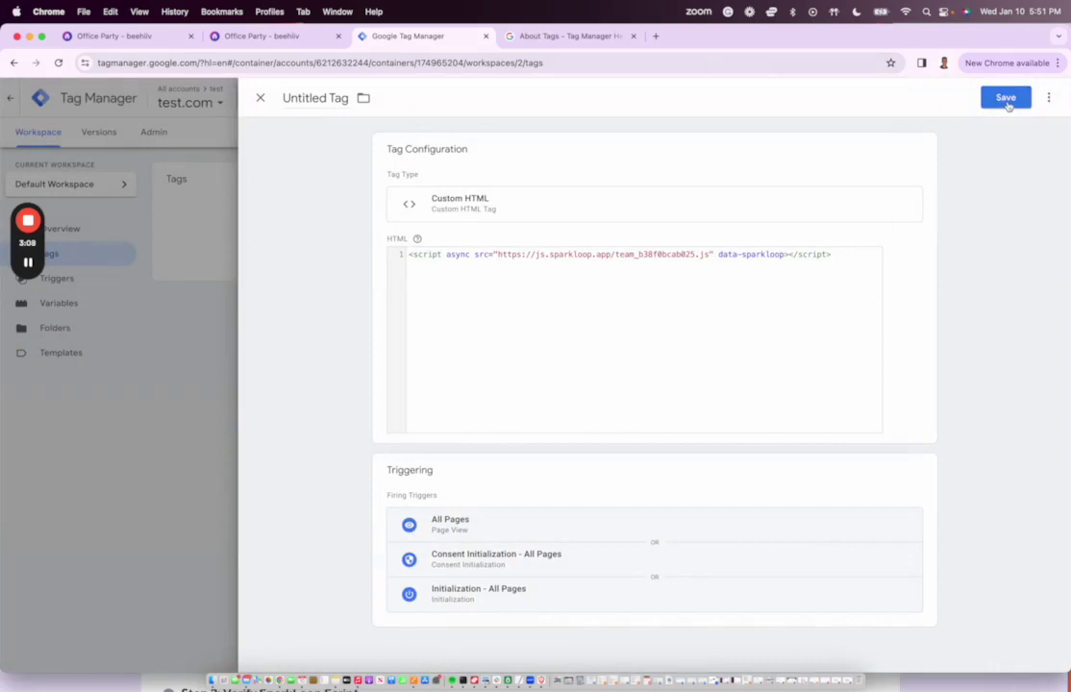
{"action": "left_click", "coordinate": [1005, 99]}
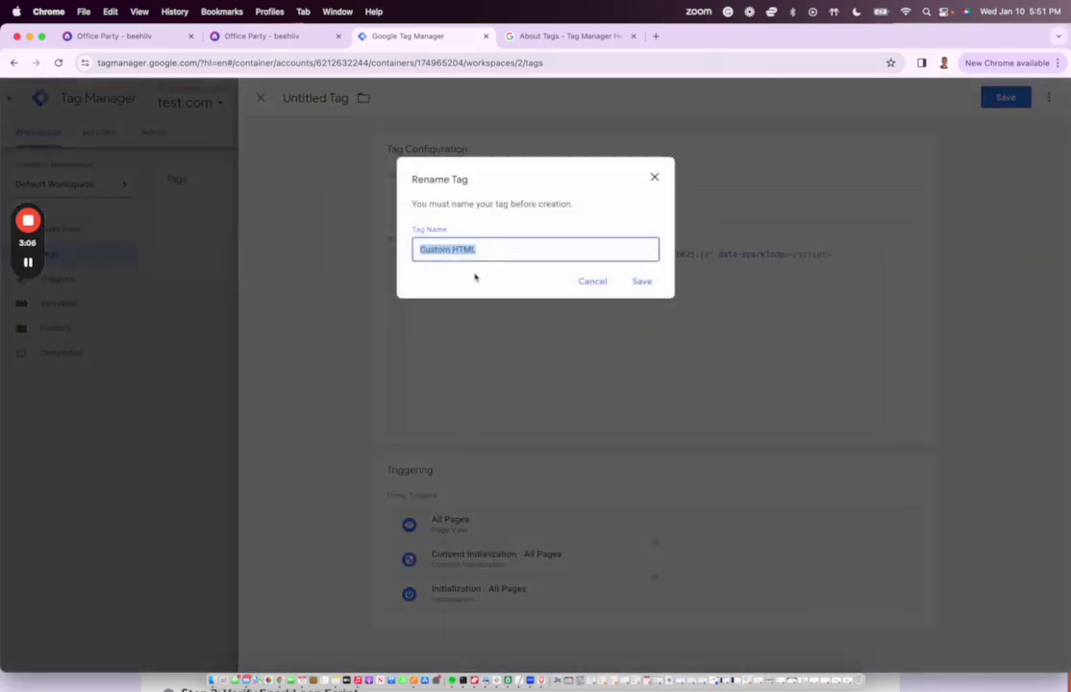
{"action": "type", "text": "SparkLoop"}
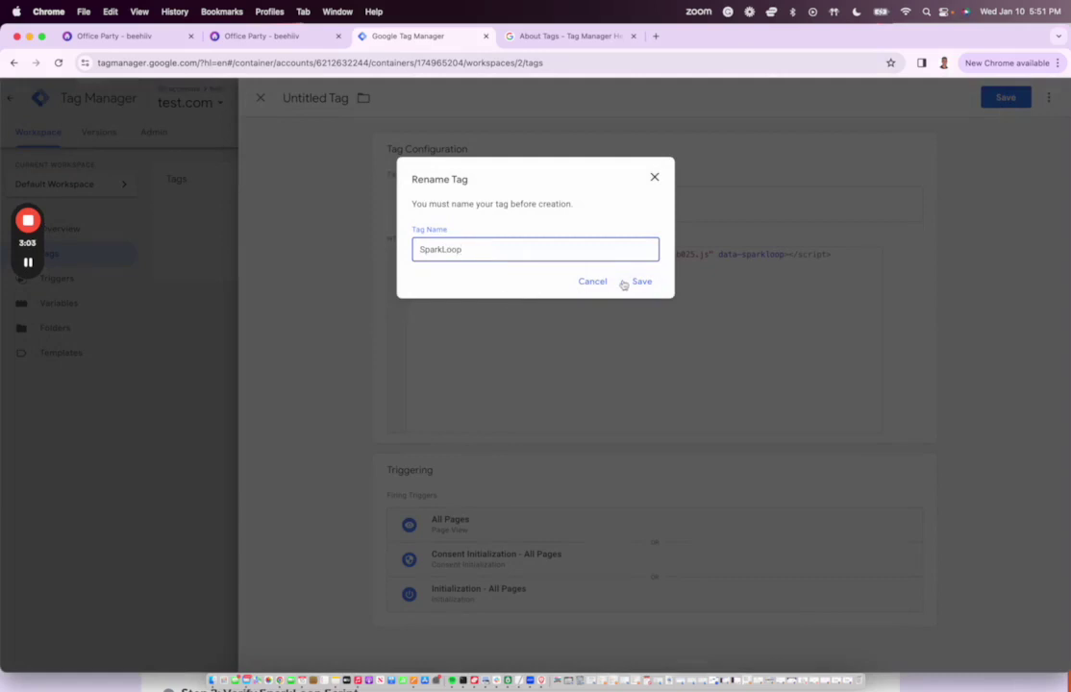
{"action": "left_click", "coordinate": [639, 281]}
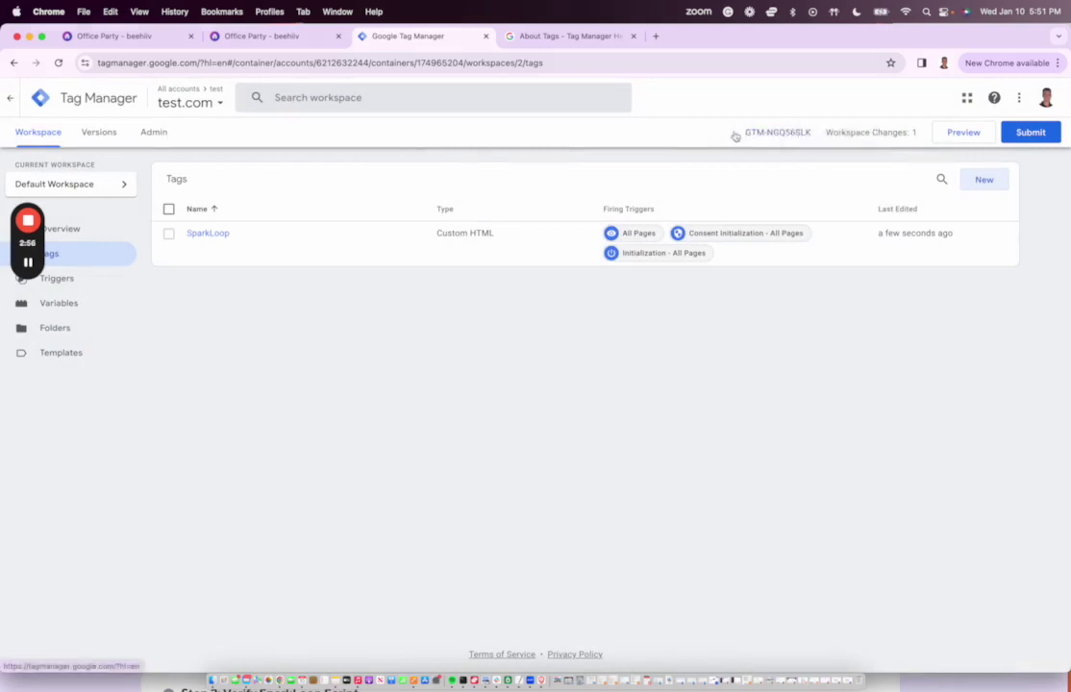
Step: Copy the container ID GTM-NGQ56SLK and return to SparkLoop's Verify Script page
{"action": "left_click_drag", "start_coordinate": [740, 136], "coordinate": [814, 126]}
{"action": "key", "text": "super+c"}
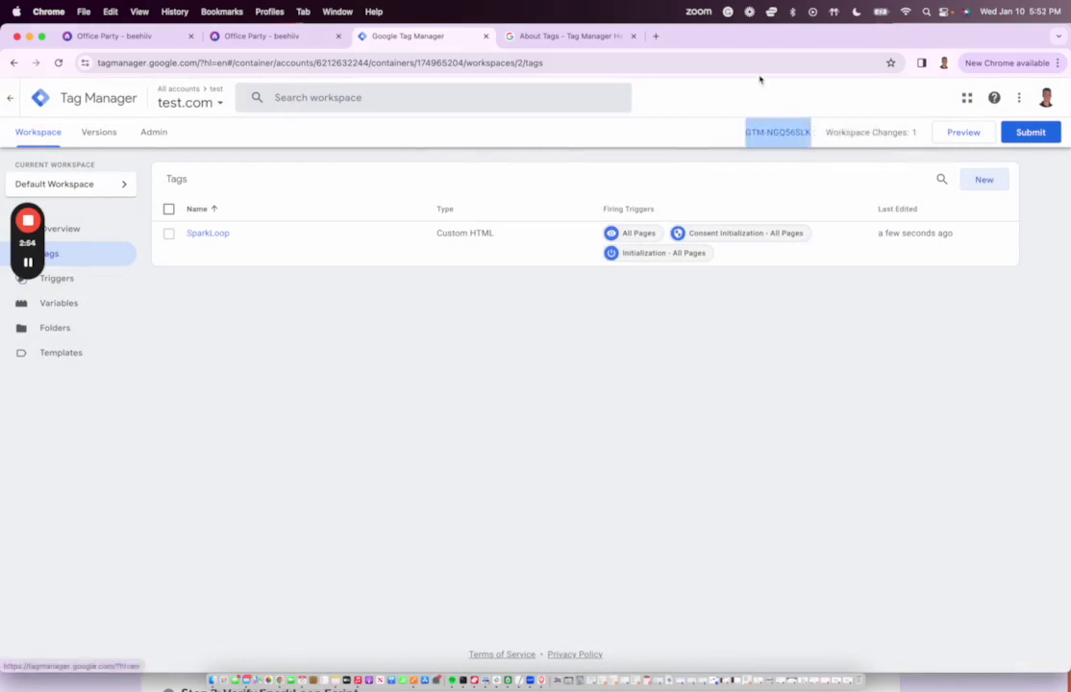
{"action": "left_click", "coordinate": [3, 285]}
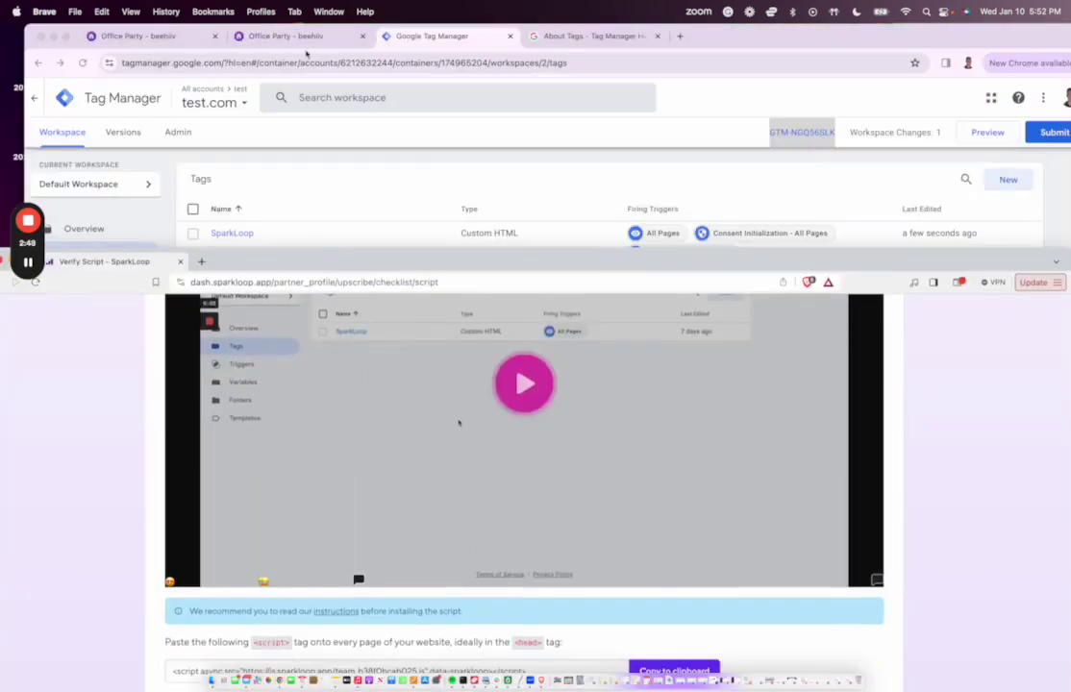
Step: Replace Beehiiv's Google Tag Manager Pixel ID GTM-NLLCBZ2 with GTM-NGQ56SLK
{"action": "left_click", "coordinate": [306, 37]}
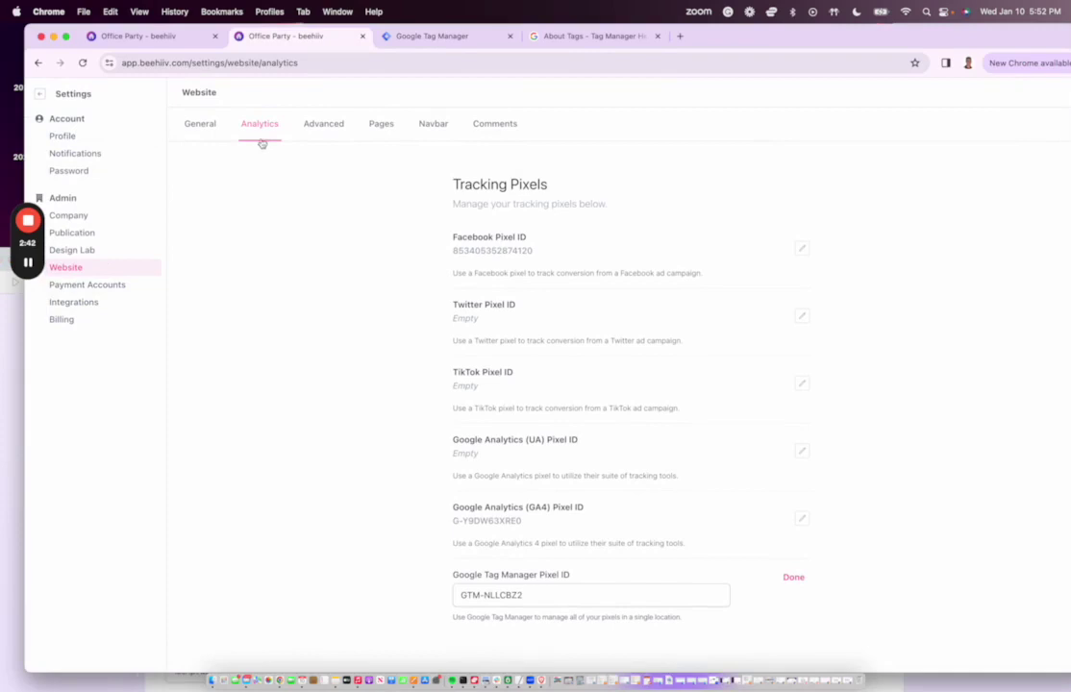
{"action": "left_click_drag", "start_coordinate": [645, 595], "coordinate": [451, 595]}
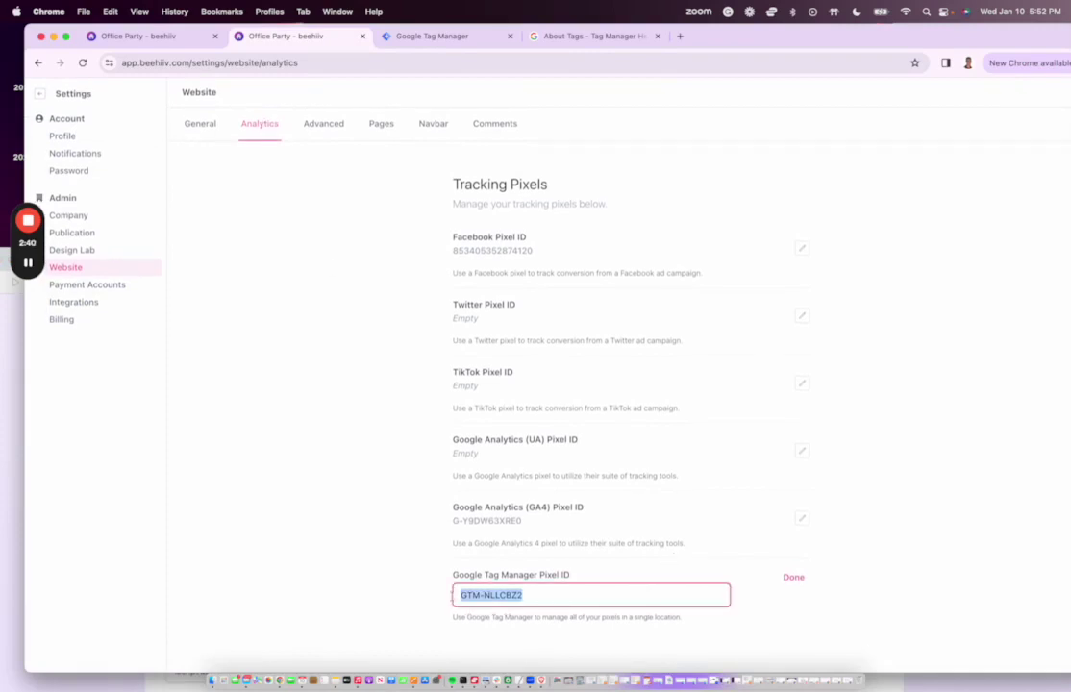
{"action": "key", "text": "super+v"}
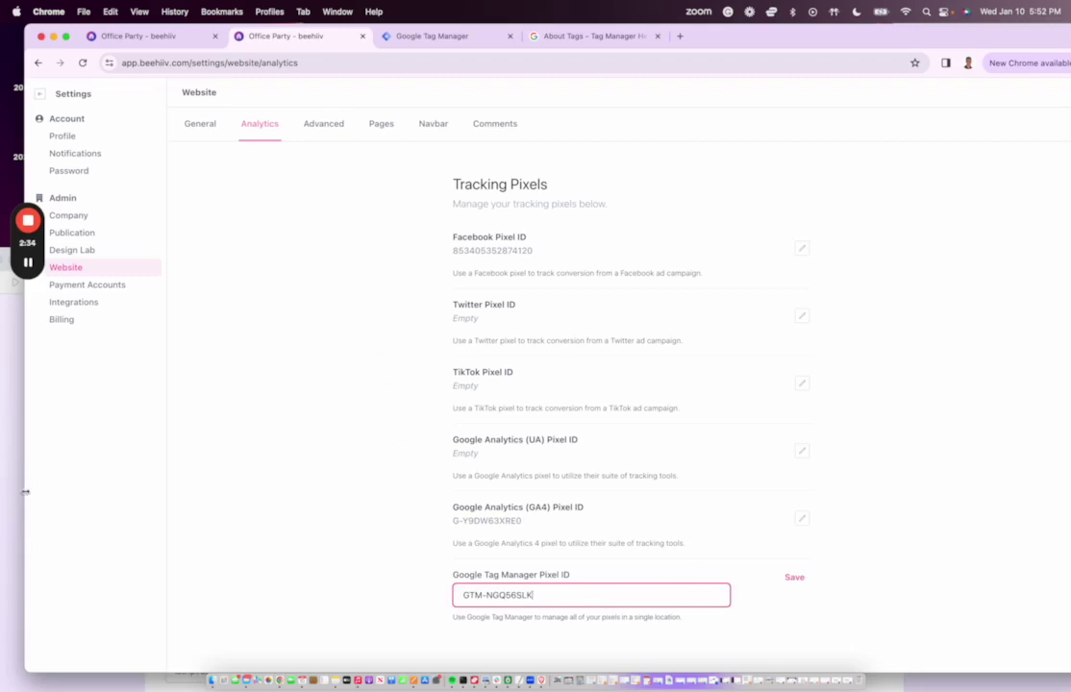
{"action": "left_click", "coordinate": [18, 428]}
Step: Maximize SparkLoop to review the Step 2 Verify instructions, then return to Beehiiv's Tracking Pixels settings
{"action": "scroll", "coordinate": [457, 308], "scroll_direction": "down", "scroll_amount": 3}
{"action": "double_click", "coordinate": [492, 144]}
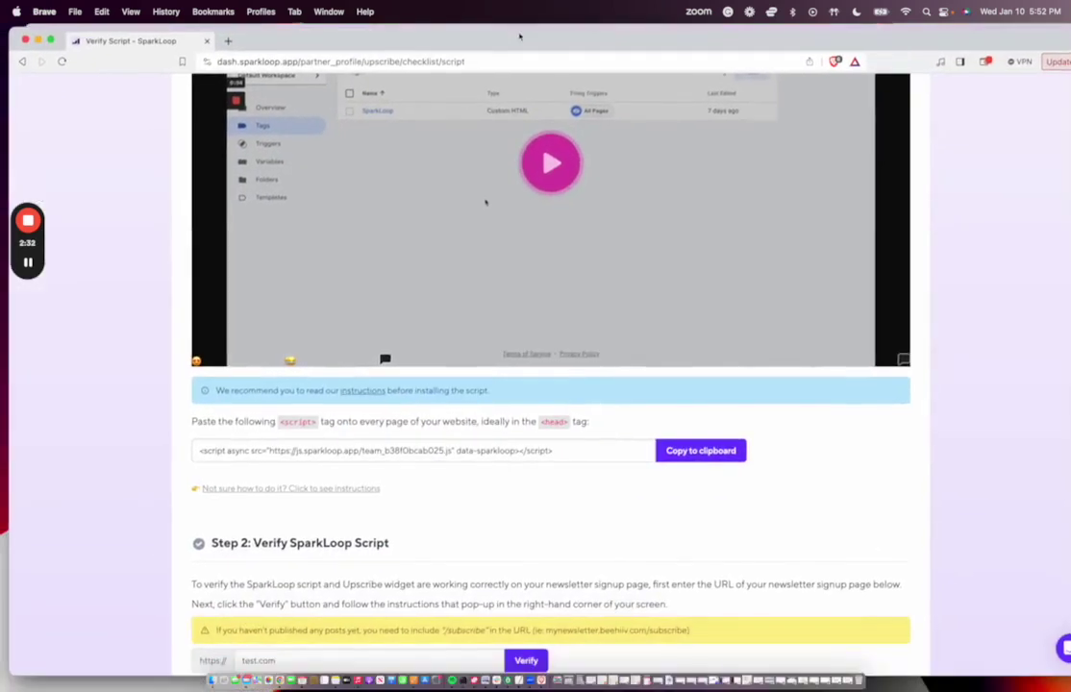
{"action": "scroll", "coordinate": [581, 481], "scroll_direction": "down", "scroll_amount": 4}
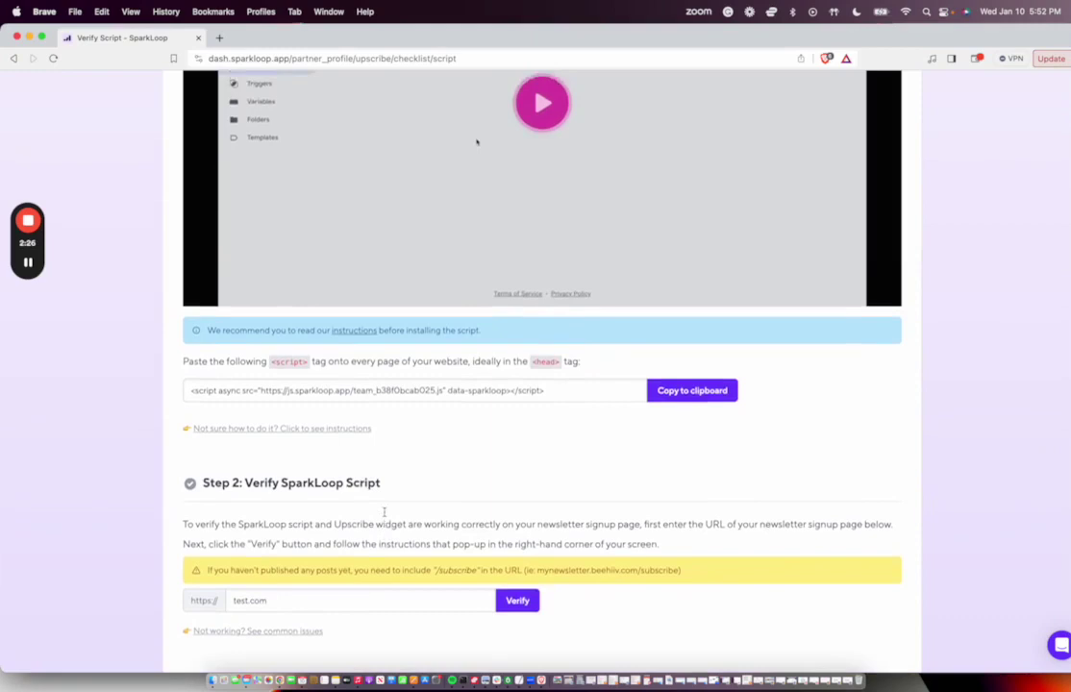
{"action": "scroll", "coordinate": [299, 110], "scroll_direction": "up", "scroll_amount": 5}
{"action": "left_click_drag", "start_coordinate": [334, 46], "coordinate": [335, 200]}
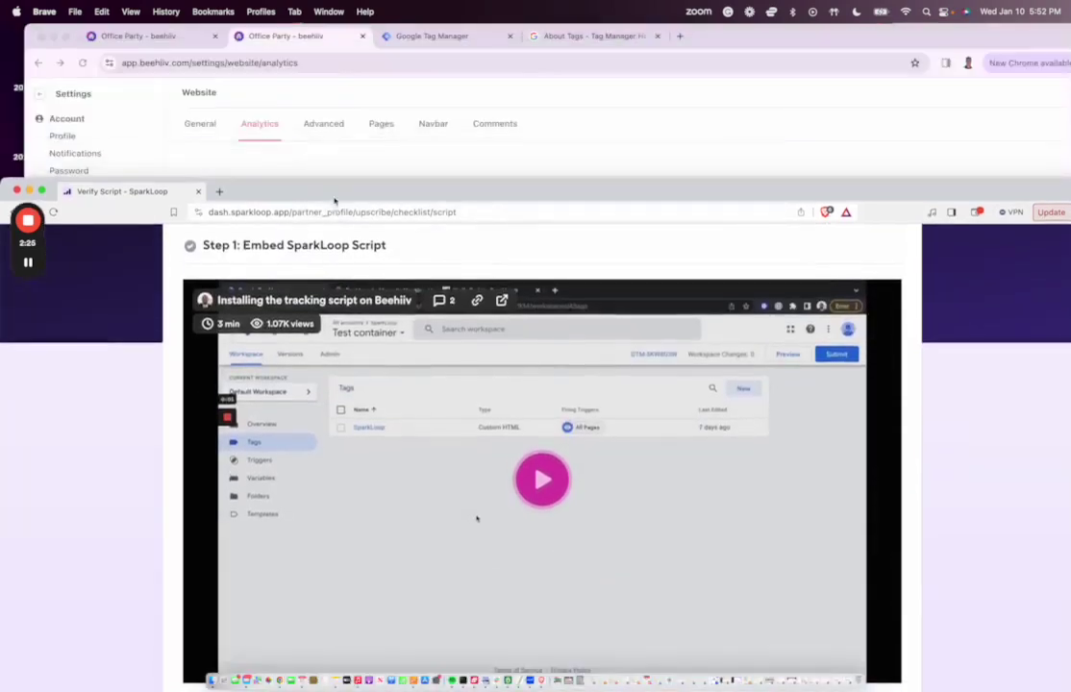
{"action": "left_click", "coordinate": [393, 138]}
{"action": "left_click_drag", "start_coordinate": [761, 36], "coordinate": [745, 35]}
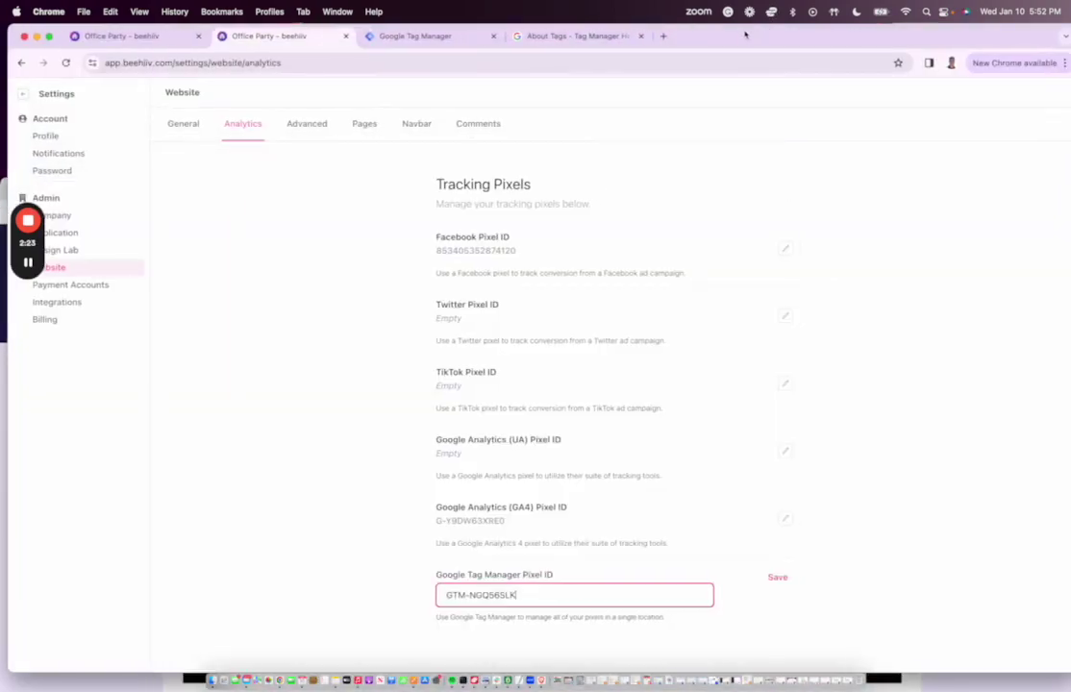
Step: Subscribe with a saved test e-mail on joinofficeparty.com to trigger the recommendations popup
{"action": "left_click", "coordinate": [663, 37]}
{"action": "type", "text": "joinofficeparty"}
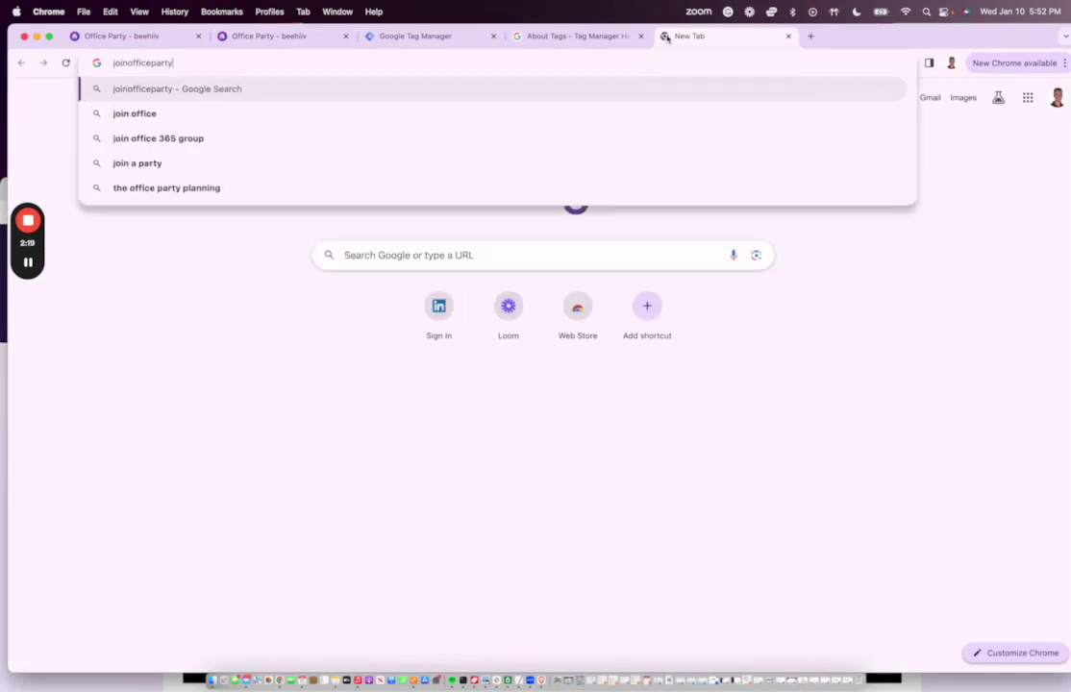
{"action": "type", "text": ".com"}
{"action": "key", "text": "Return"}
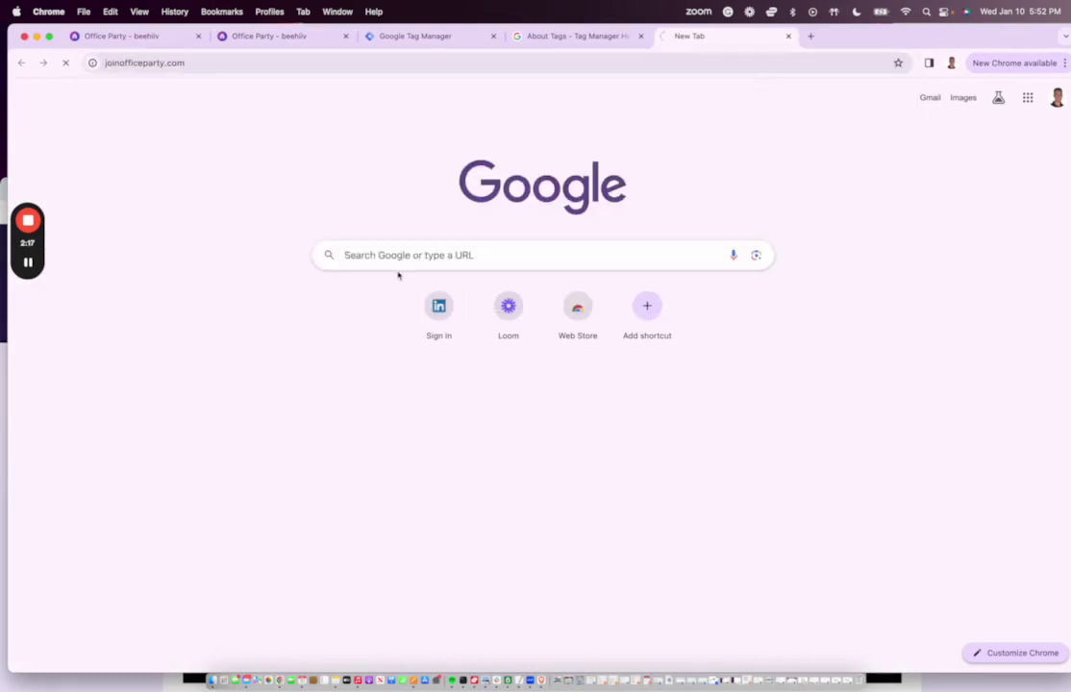
{"action": "left_click_drag", "start_coordinate": [866, 36], "coordinate": [850, 36]}
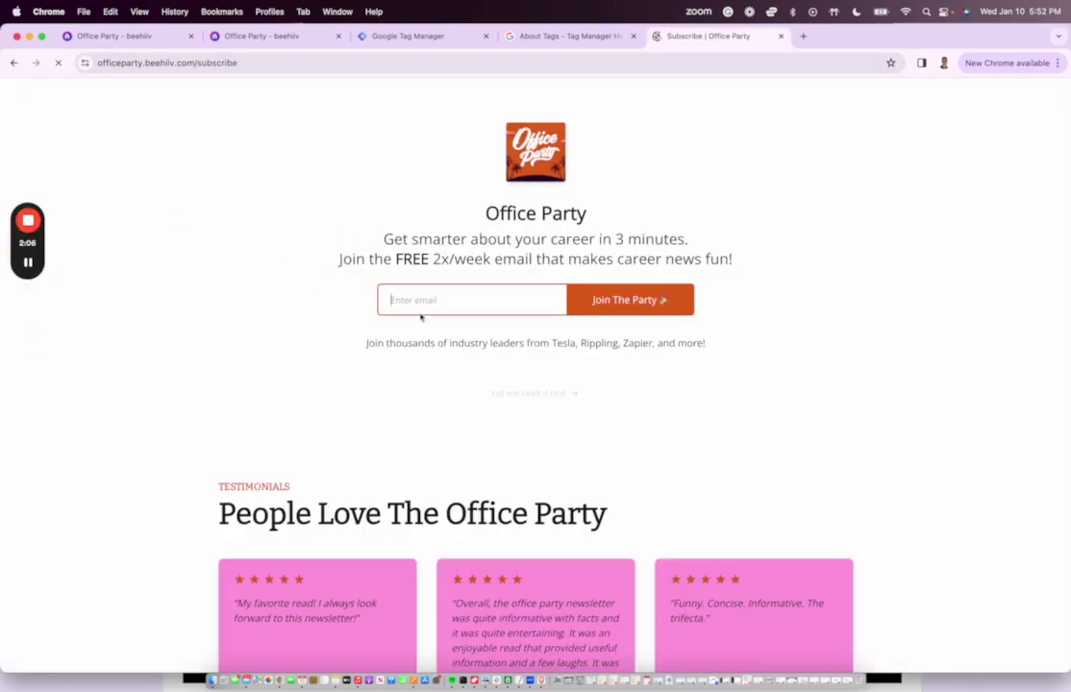
{"action": "type", "text": "colton"}
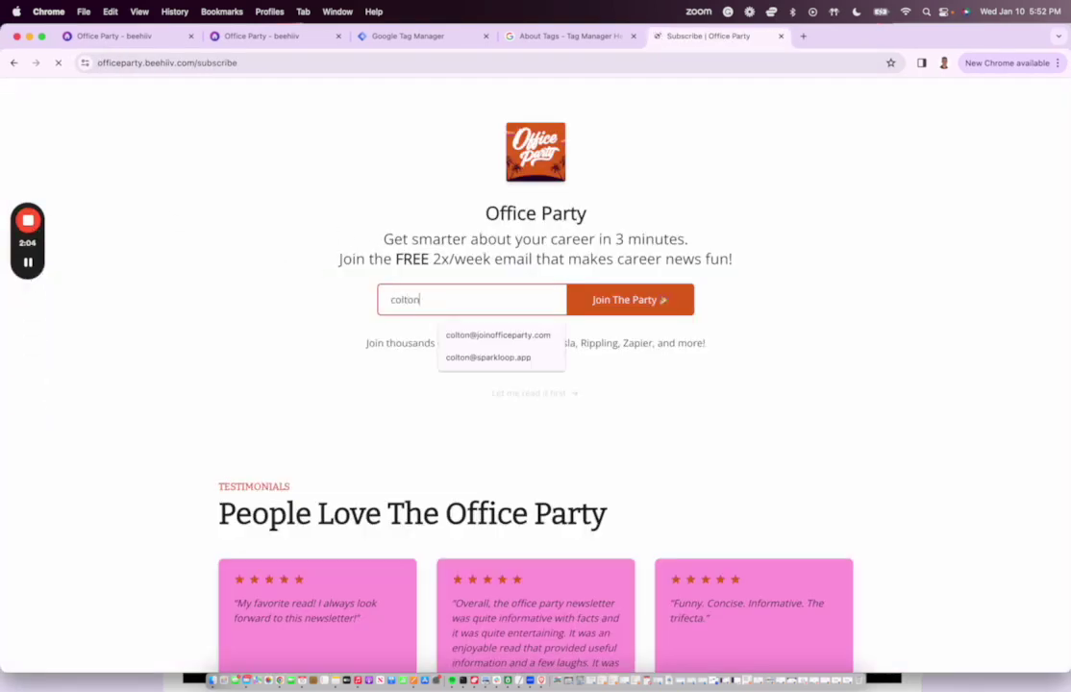
{"action": "left_click", "coordinate": [501, 357]}
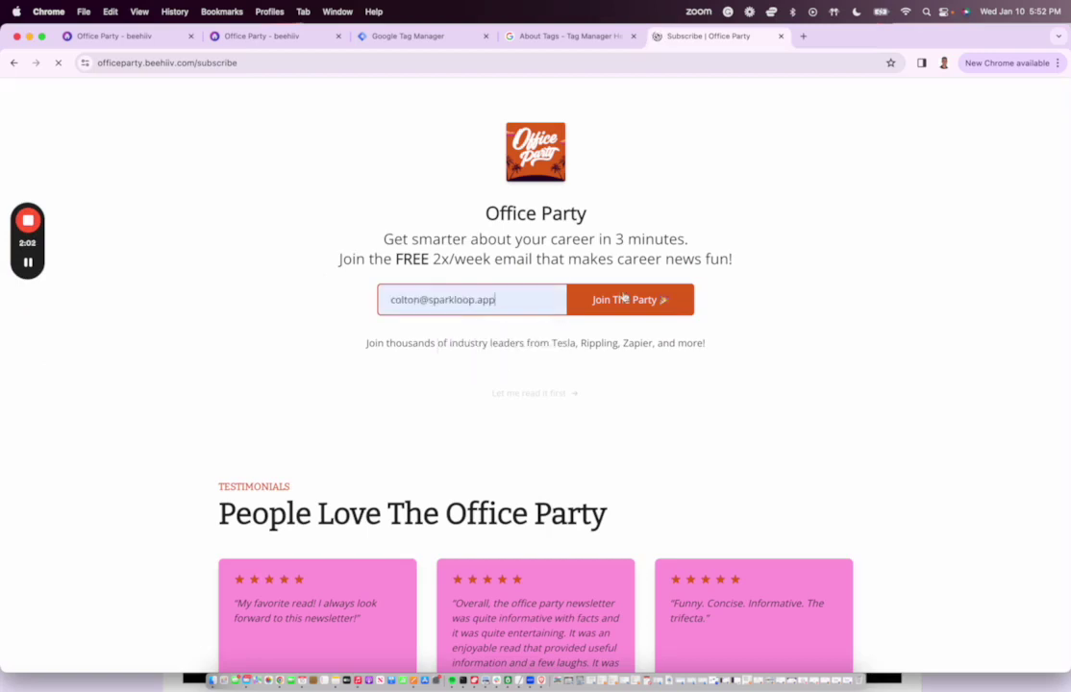
{"action": "left_click", "coordinate": [629, 300]}
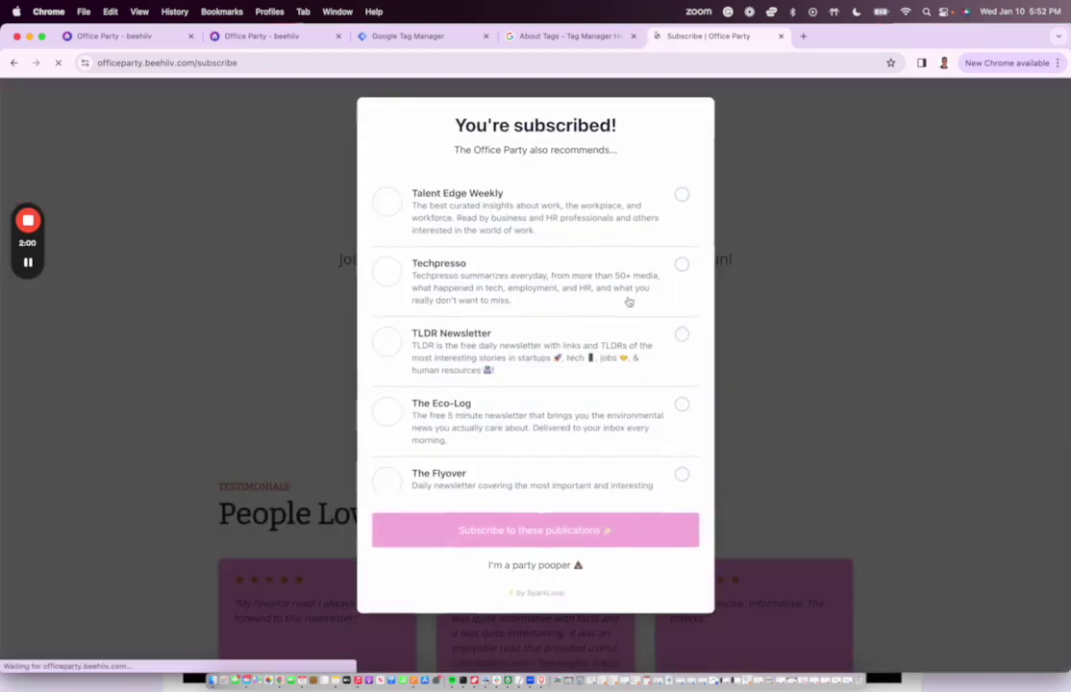
{"action": "scroll", "coordinate": [628, 301], "scroll_direction": "down", "scroll_amount": 2}
{"action": "scroll", "coordinate": [628, 301], "scroll_direction": "up", "scroll_amount": 2}
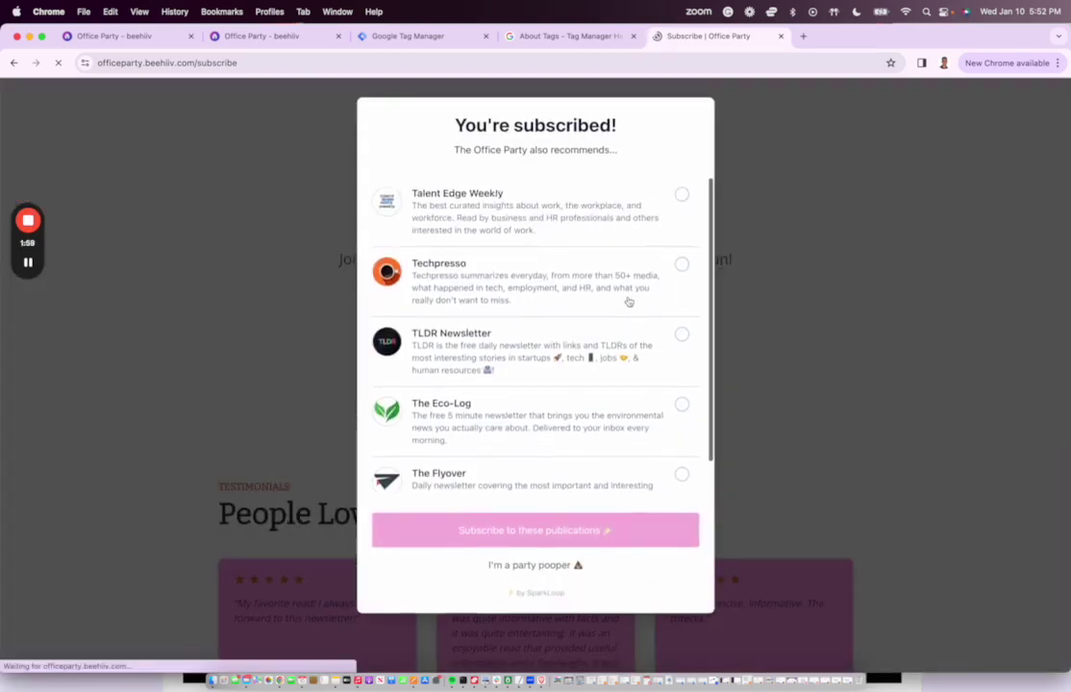
{"action": "scroll", "coordinate": [628, 303], "scroll_direction": "down", "scroll_amount": 2}
{"action": "scroll", "coordinate": [629, 304], "scroll_direction": "up", "scroll_amount": 2}
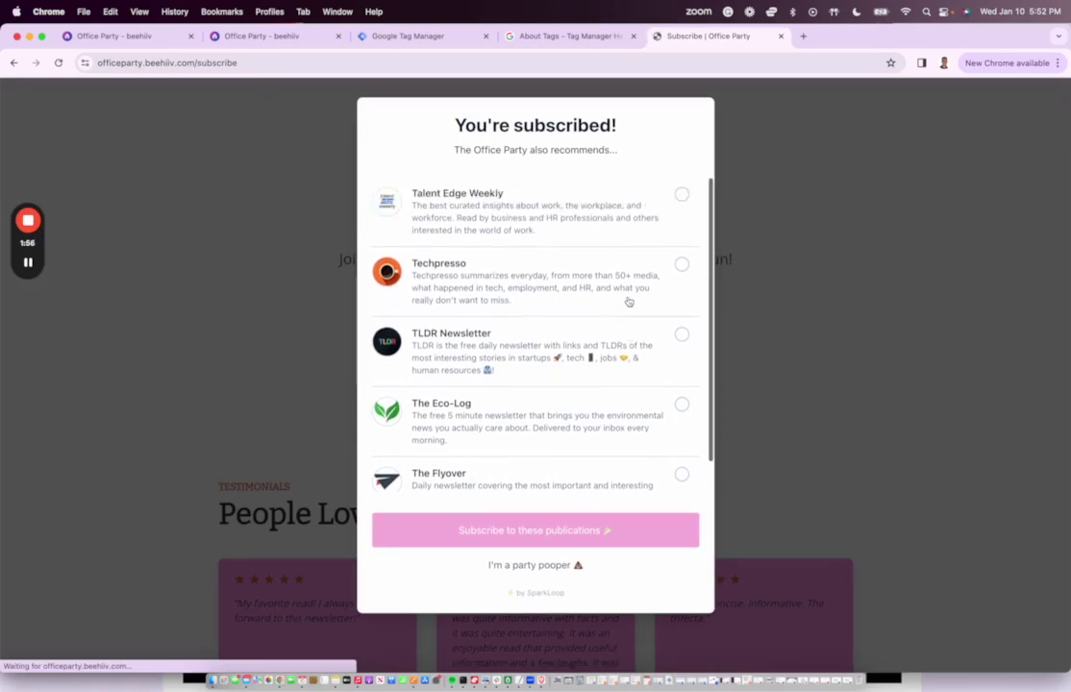